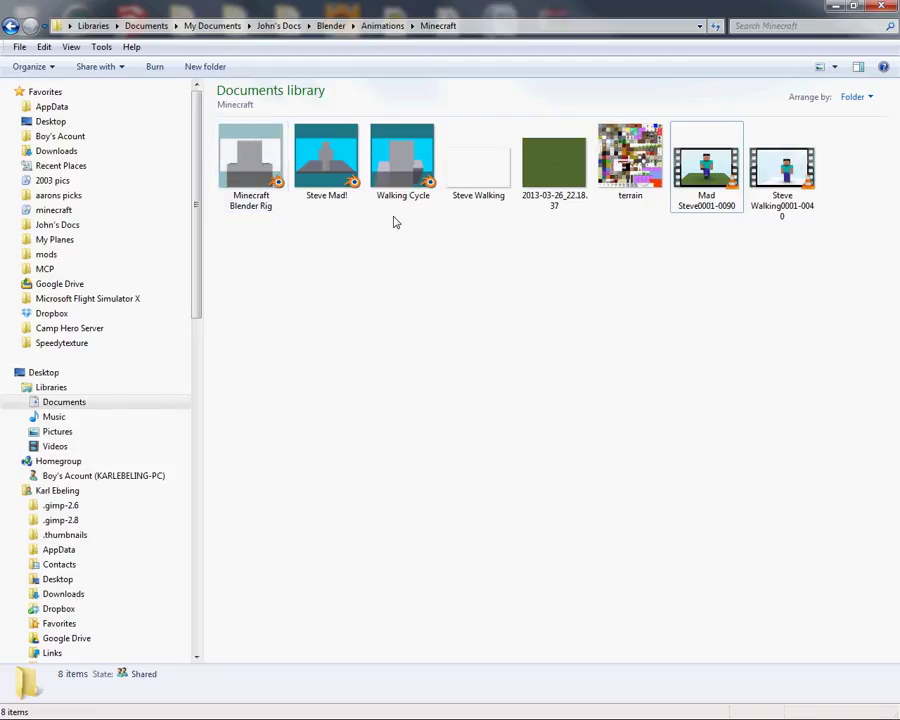
Step: Launch the Minecraft Blender Rig file from the Minecraft folder so it loads in Blender
{"action": "mouse_move", "coordinate": [302, 180]}
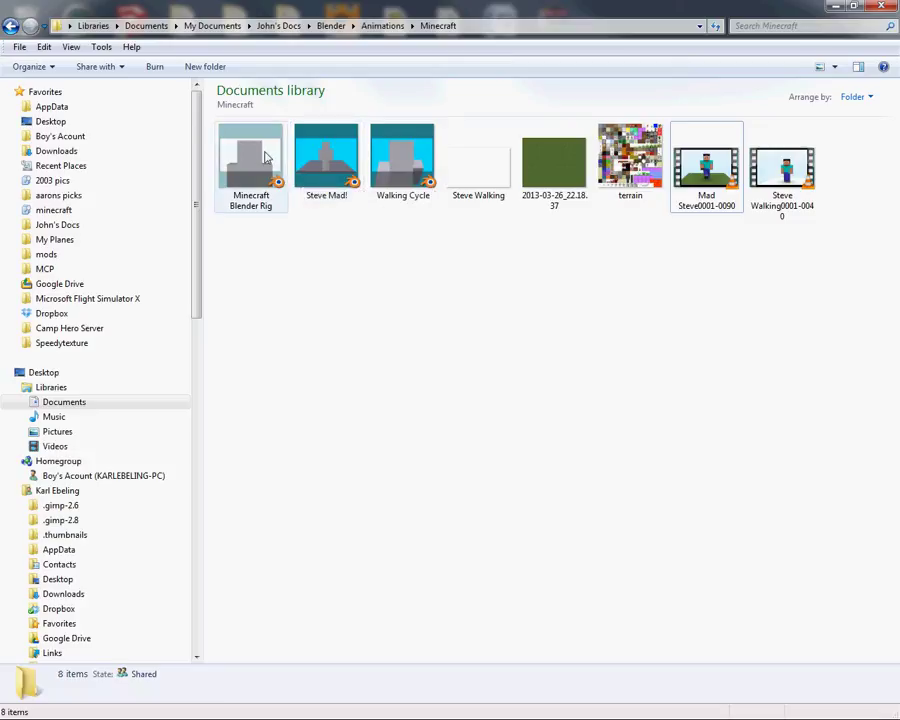
{"action": "double_click", "coordinate": [263, 155]}
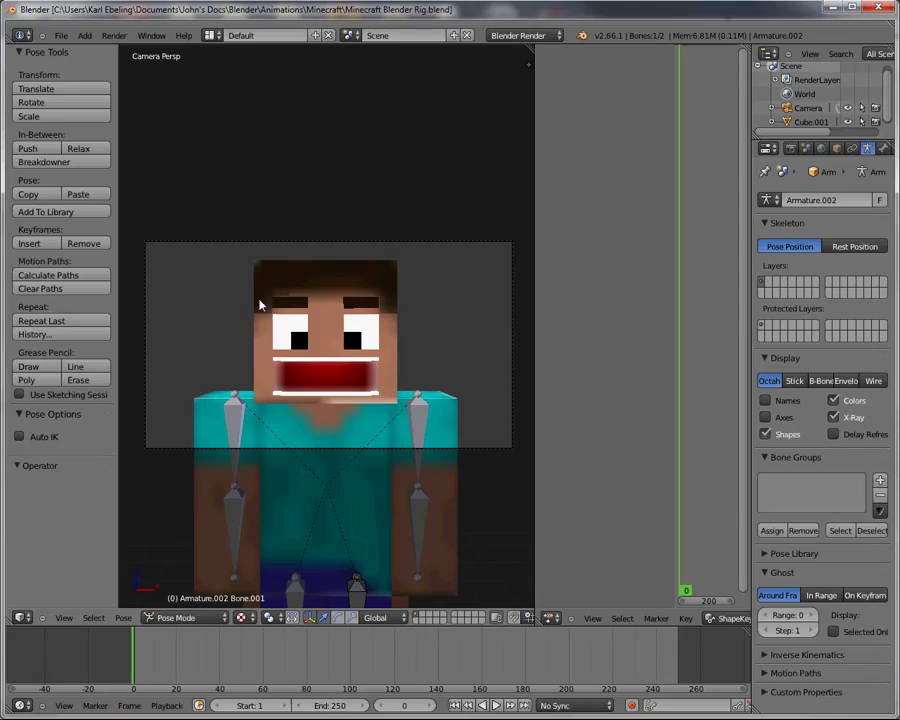
Step: Select the camera and pull it back along Y to -22.339
{"action": "key", "text": "KP_0"}
{"action": "scroll", "coordinate": [273, 323], "scroll_direction": "down", "scroll_amount": 2}
{"action": "middle_click_drag", "start_coordinate": [412, 402], "coordinate": [260, 330]}
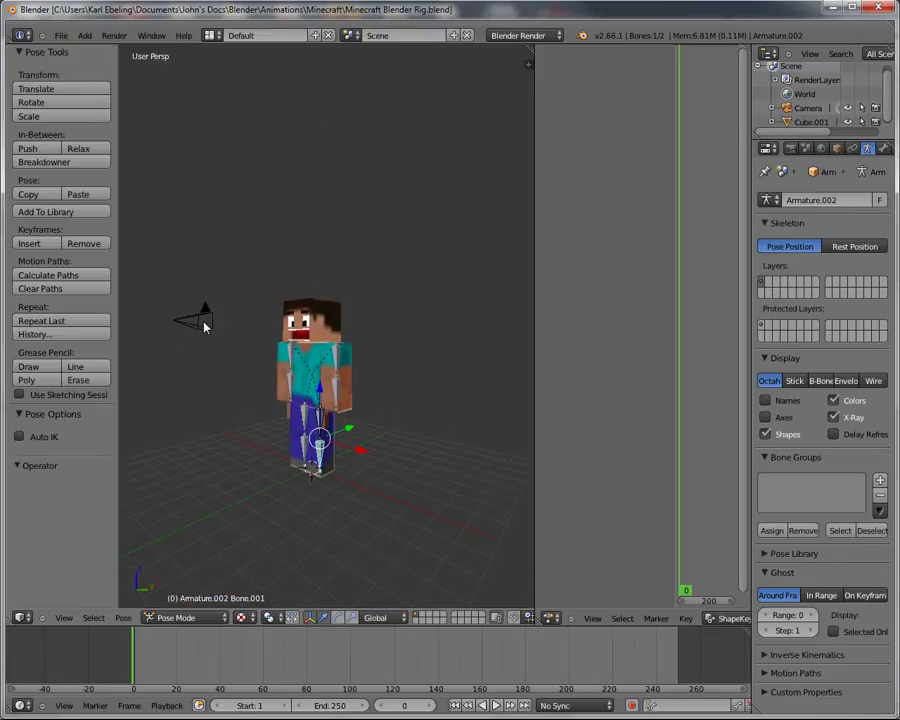
{"action": "right_click", "coordinate": [172, 313]}
{"action": "left_click_drag", "start_coordinate": [219, 327], "coordinate": [277, 335]}
{"action": "scroll", "coordinate": [318, 335], "scroll_direction": "down", "scroll_amount": 2}
{"action": "key", "text": "Escape"}
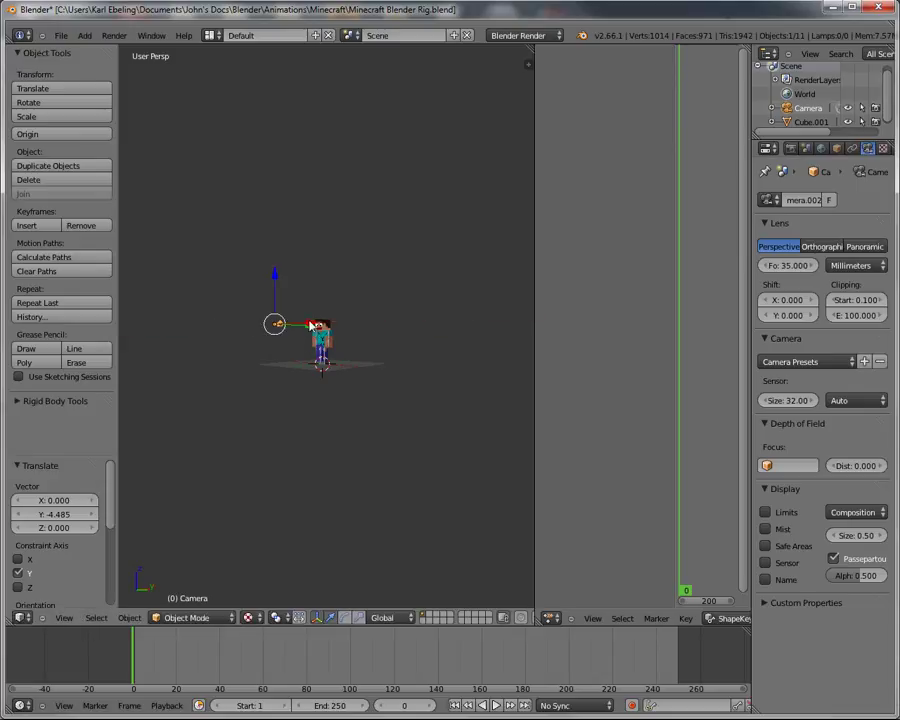
{"action": "left_click_drag", "start_coordinate": [313, 326], "coordinate": [131, 346]}
Step: Tilt the camera -9.5° about X and check the framing through the camera view
{"action": "scroll", "coordinate": [201, 364], "scroll_direction": "down", "scroll_amount": 3}
{"action": "middle_click_drag", "start_coordinate": [250, 369], "coordinate": [267, 374]}
{"action": "left_click", "coordinate": [358, 617]}
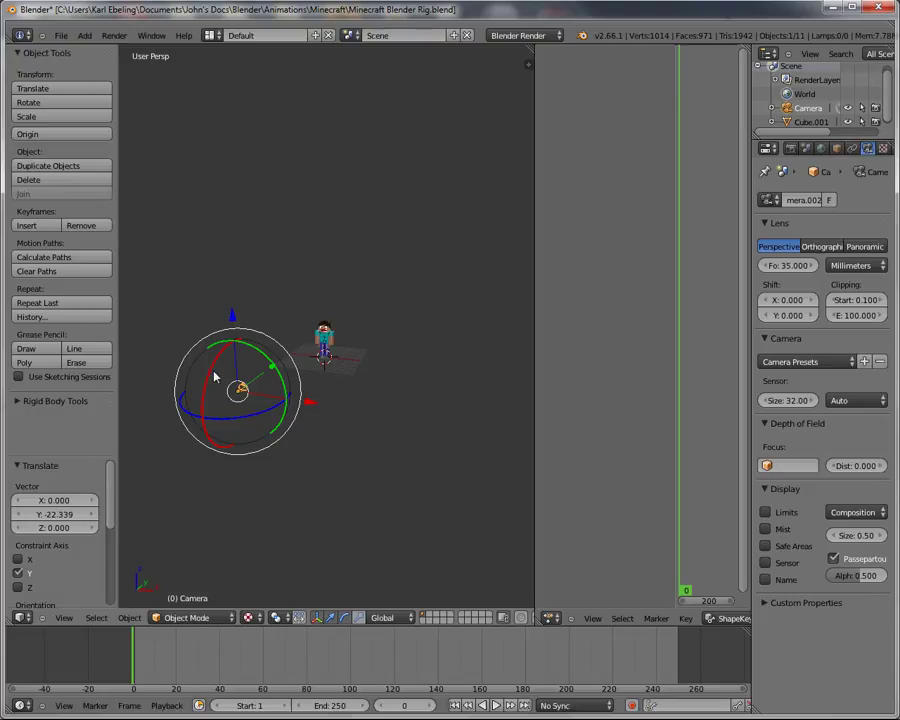
{"action": "mouse_move", "coordinate": [214, 376]}
{"action": "left_mouse_down"}
{"action": "mouse_move", "coordinate": [215, 364]}
{"action": "mouse_move", "coordinate": [217, 371]}
{"action": "left_mouse_up"}
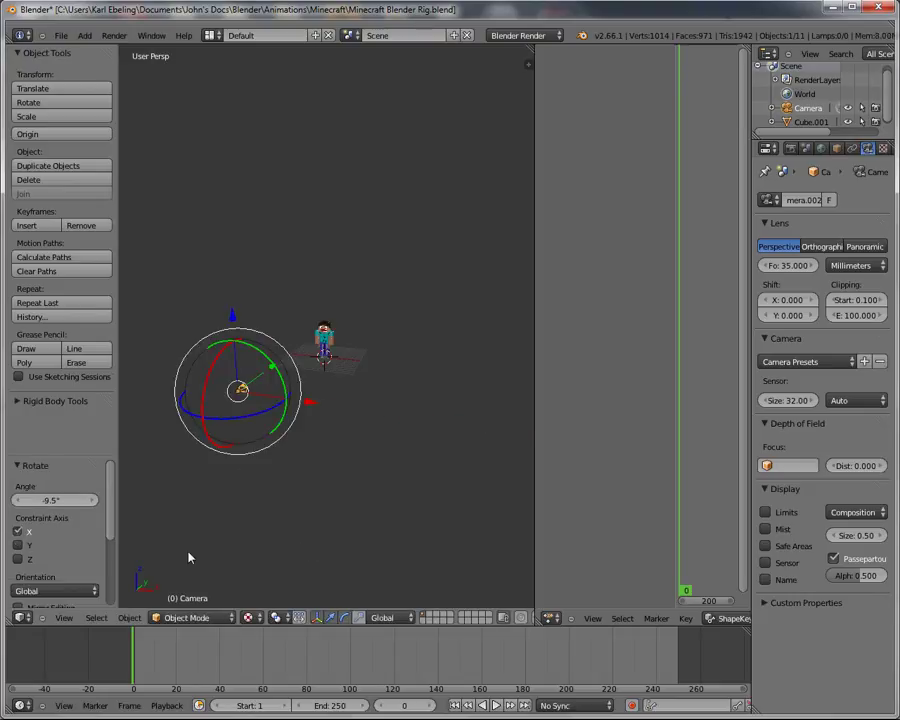
{"action": "left_click", "coordinate": [63, 618]}
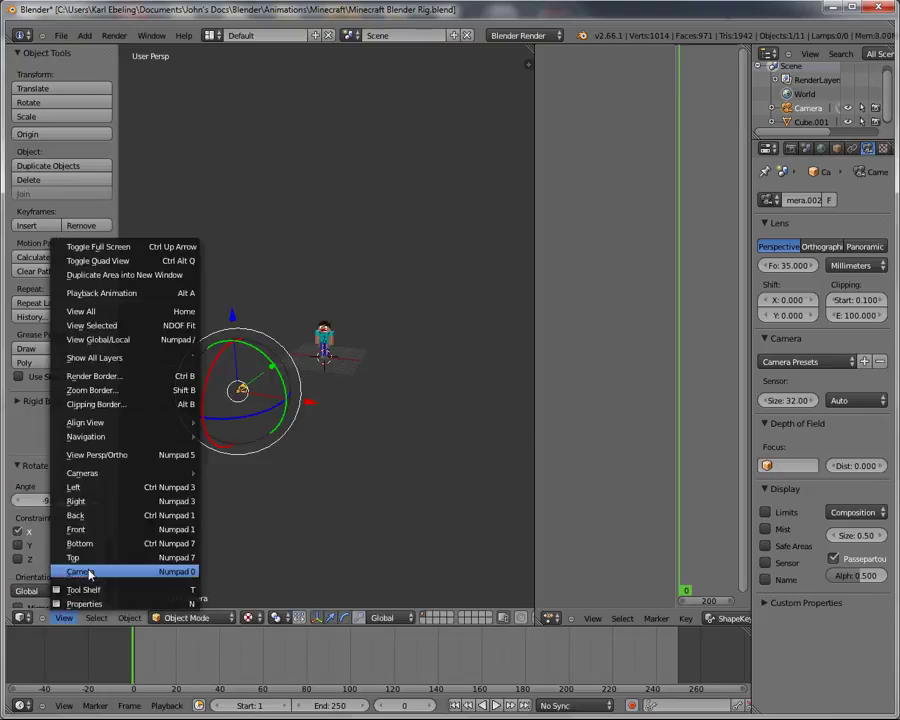
{"action": "left_click", "coordinate": [84, 569]}
{"action": "key", "text": "KP_0"}
{"action": "scroll", "coordinate": [283, 417], "scroll_direction": "up", "scroll_amount": 6}
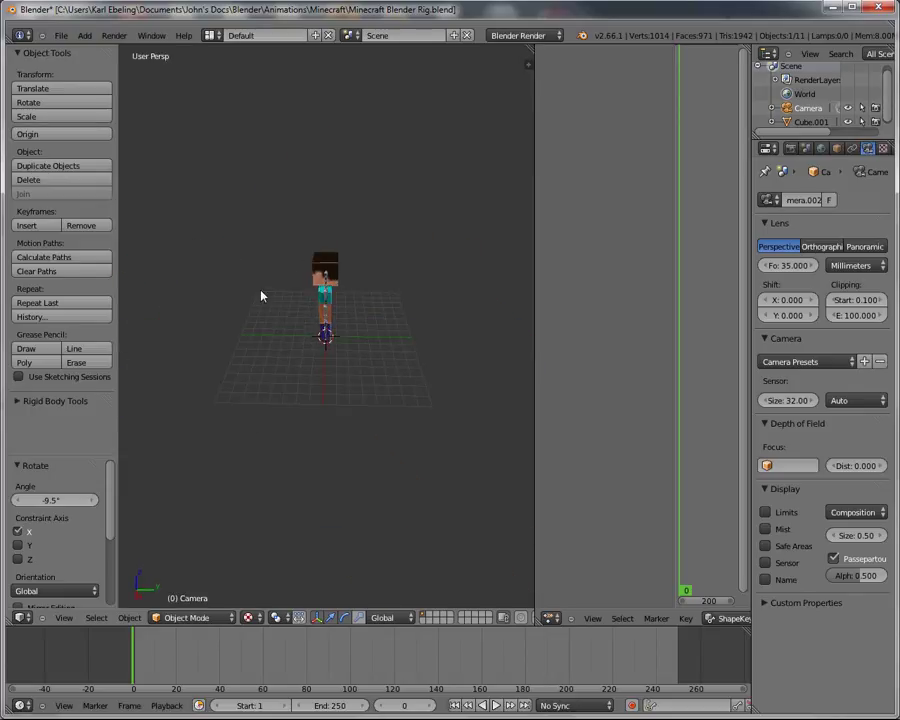
Step: Add a plane mesh beneath Steve and scale it by 8 to form the ground
{"action": "left_click", "coordinate": [84, 35]}
{"action": "mouse_move", "coordinate": [110, 50]}
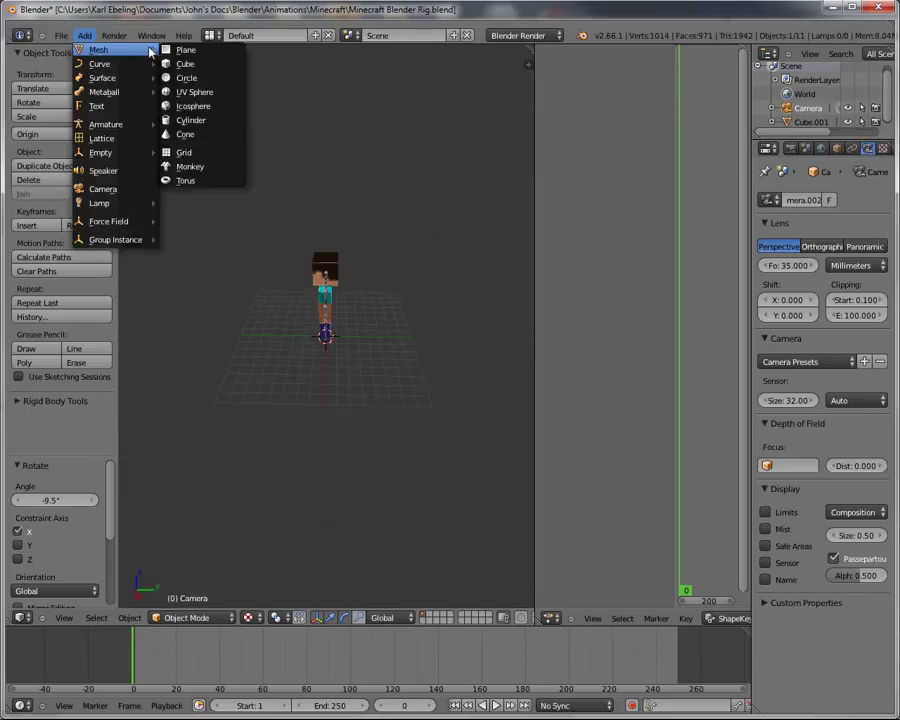
{"action": "left_click", "coordinate": [180, 50]}
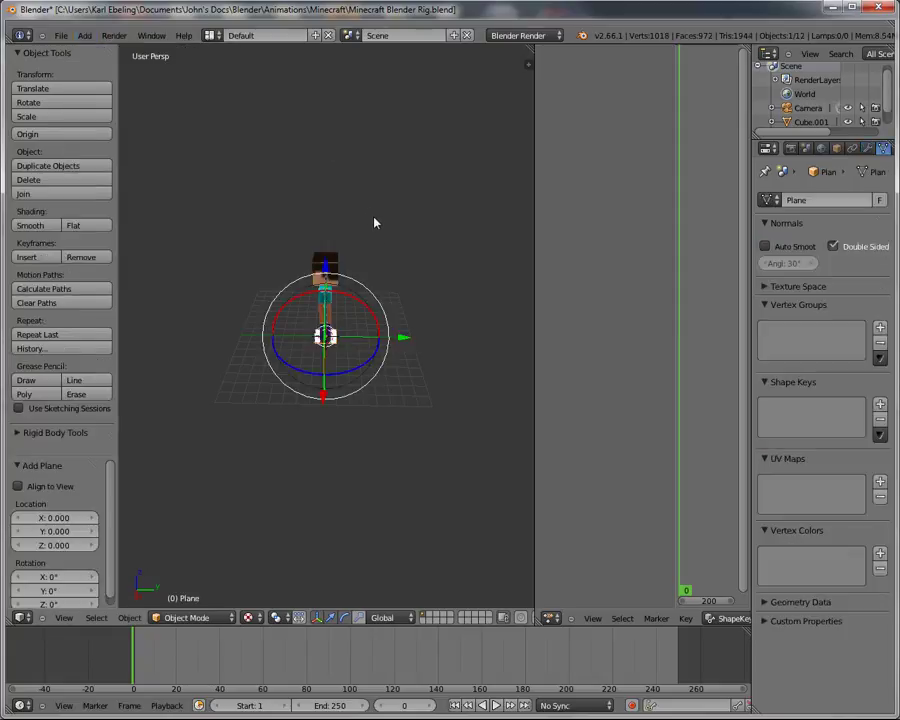
{"action": "key", "text": "s"}
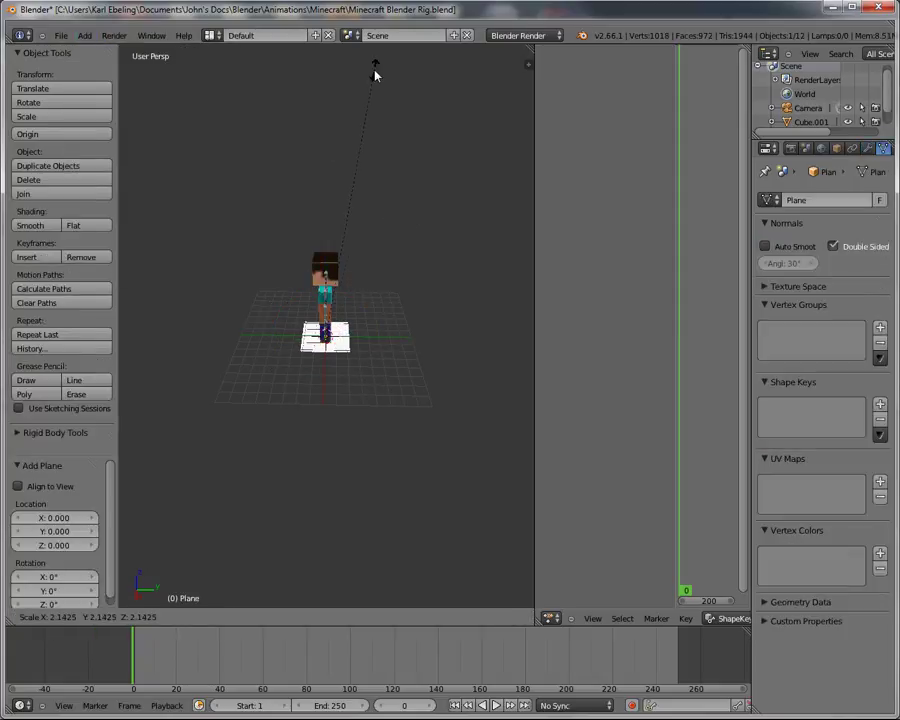
{"action": "key", "text": "8"}
{"action": "key", "text": "Return"}
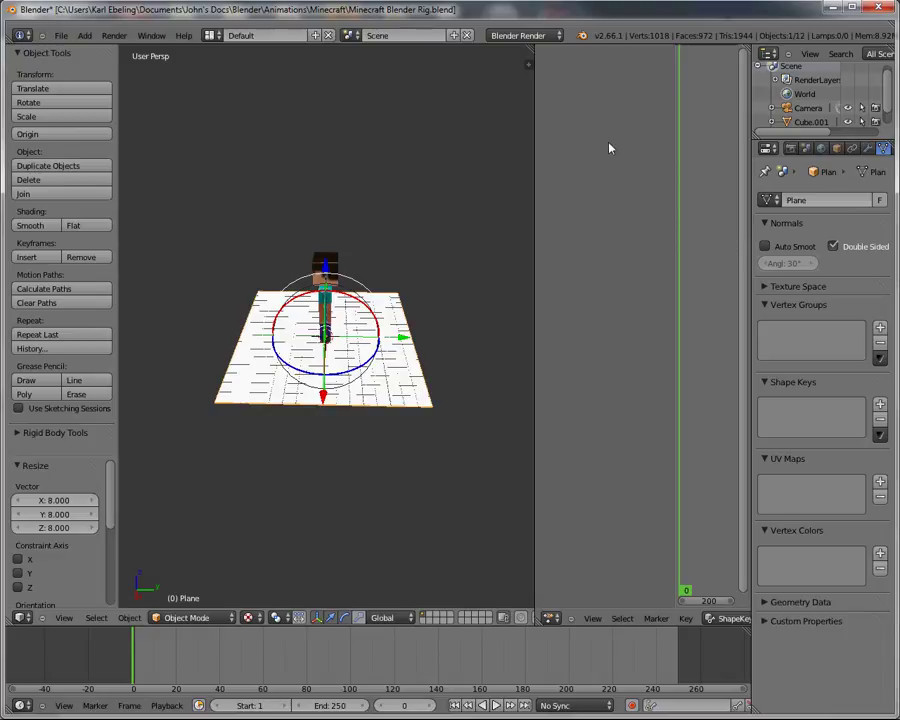
{"action": "scroll", "coordinate": [838, 146], "scroll_direction": "down", "scroll_amount": 2}
Step: Create a new material and a new texture for the plane
{"action": "left_click", "coordinate": [834, 148]}
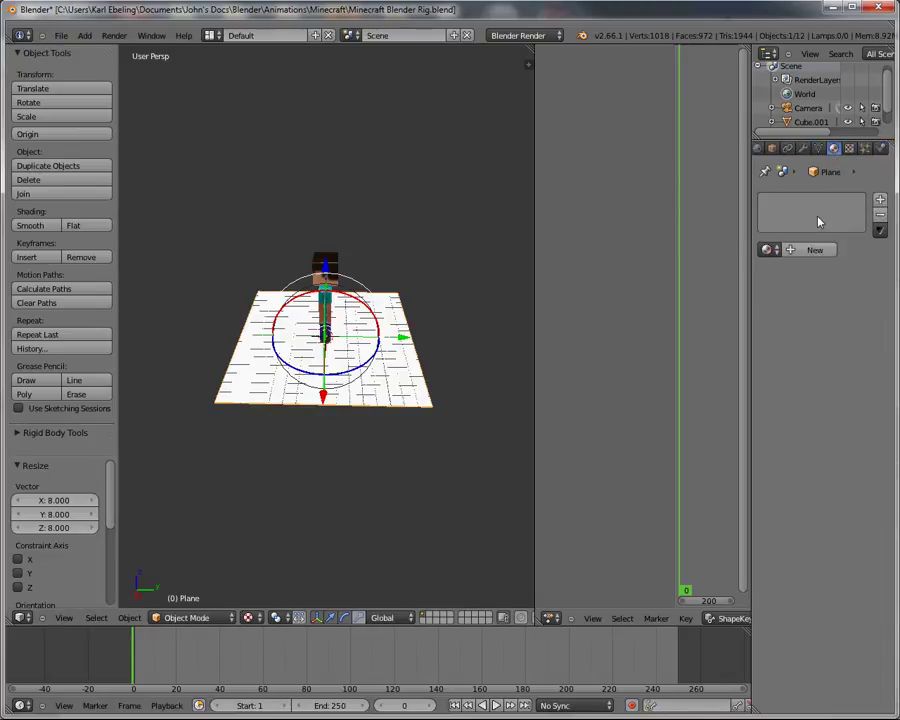
{"action": "left_click", "coordinate": [800, 251]}
{"action": "left_click", "coordinate": [849, 148]}
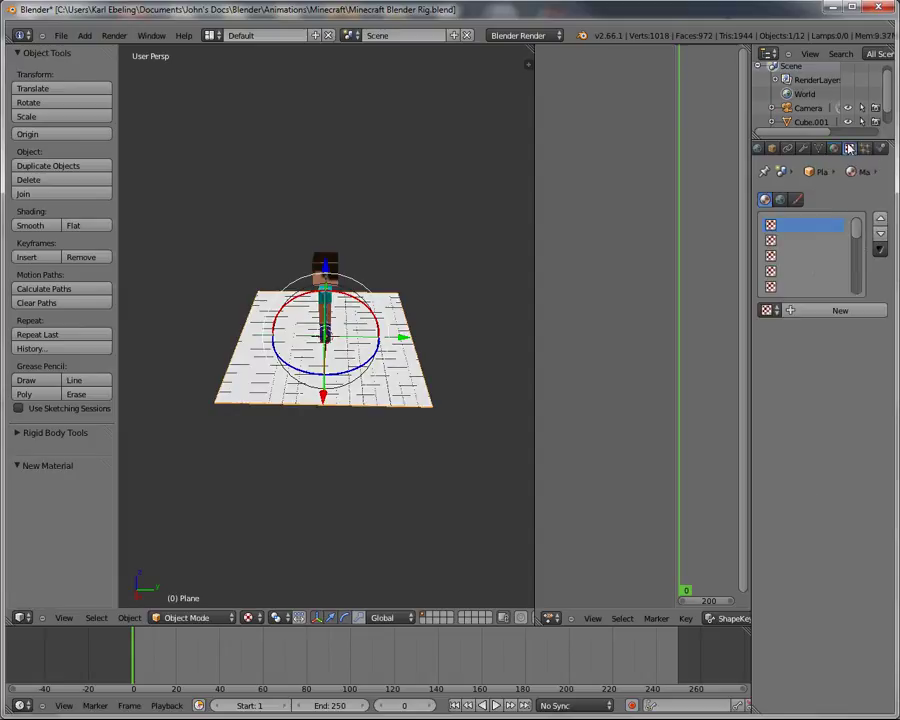
{"action": "left_click", "coordinate": [796, 311]}
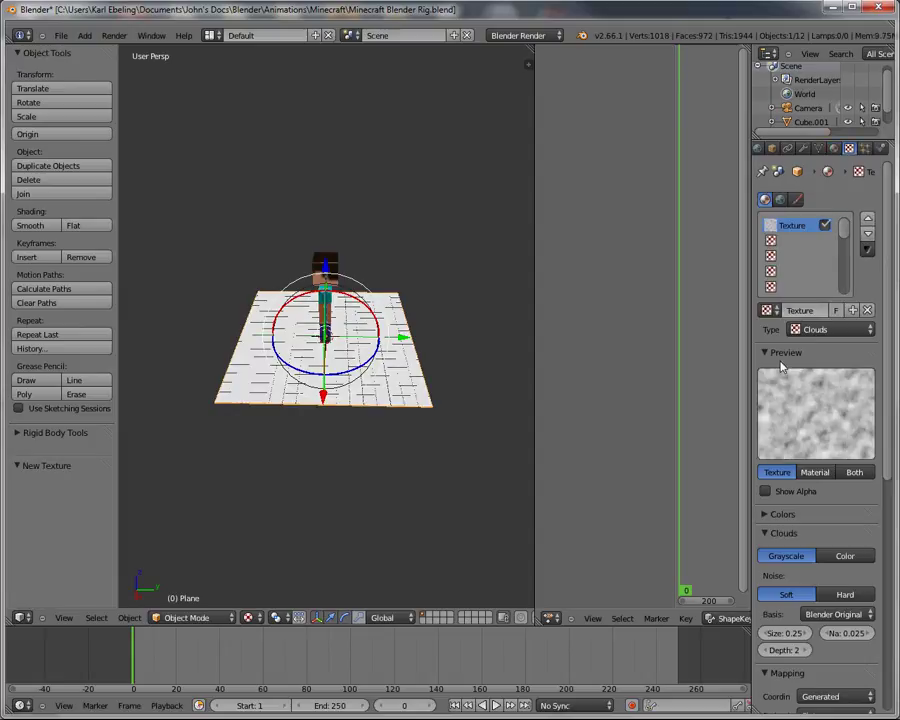
Step: Name the texture Grass and set its type to Image or Movie
{"action": "left_click", "coordinate": [799, 313]}
{"action": "type", "text": "Grass"}
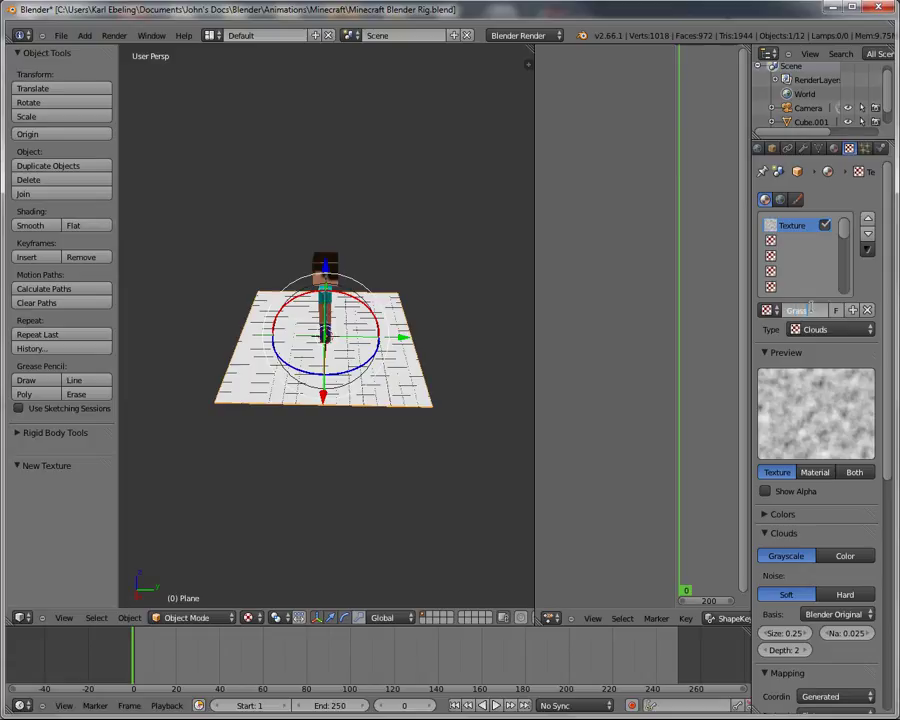
{"action": "key", "text": "Return"}
{"action": "left_click", "coordinate": [817, 334]}
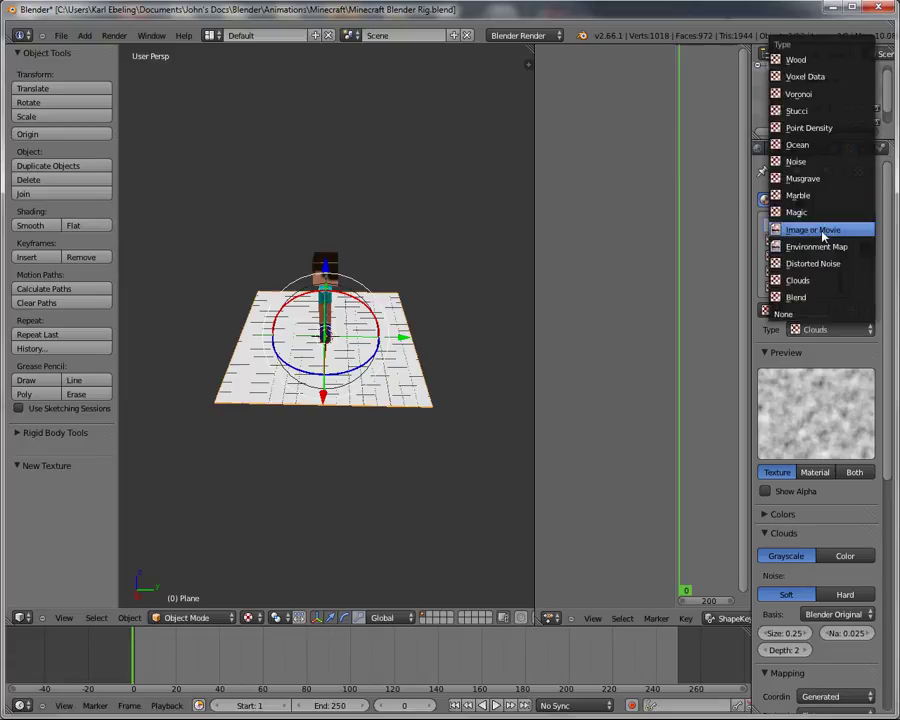
{"action": "left_click", "coordinate": [823, 232]}
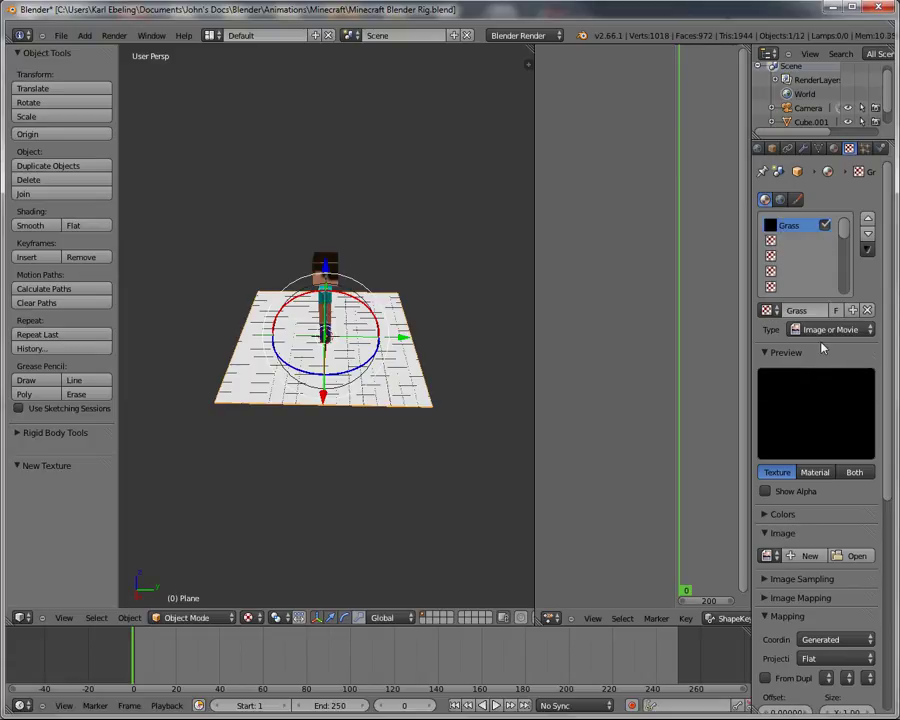
{"action": "scroll", "coordinate": [815, 345], "scroll_direction": "down", "scroll_amount": 2}
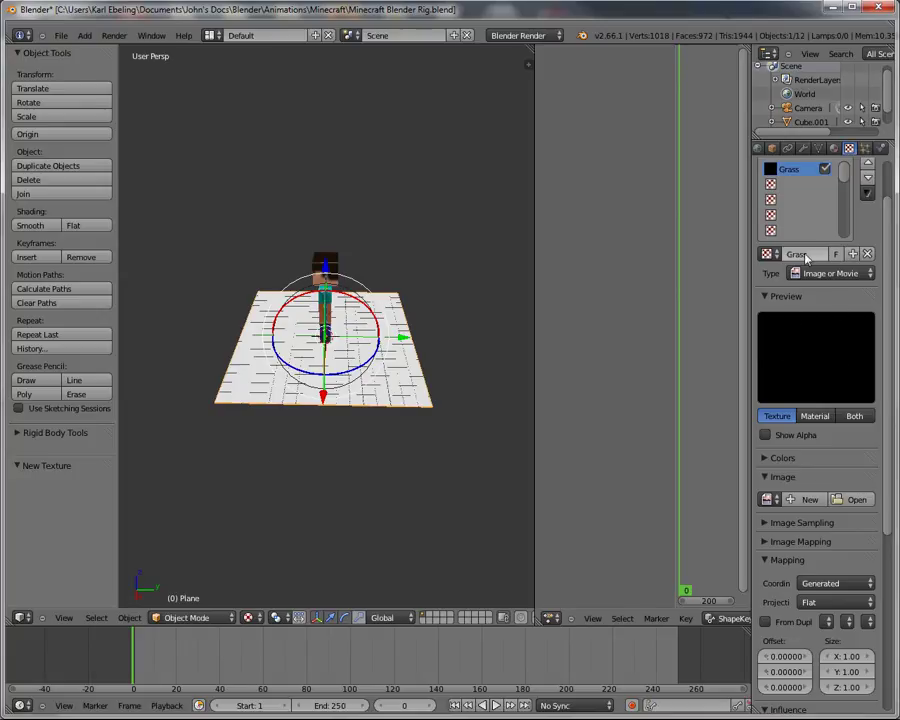
{"action": "scroll", "coordinate": [815, 330], "scroll_direction": "down", "scroll_amount": 6}
Step: Load 2013-03-26_22.18.37.png as the Grass texture's image
{"action": "left_click", "coordinate": [858, 331]}
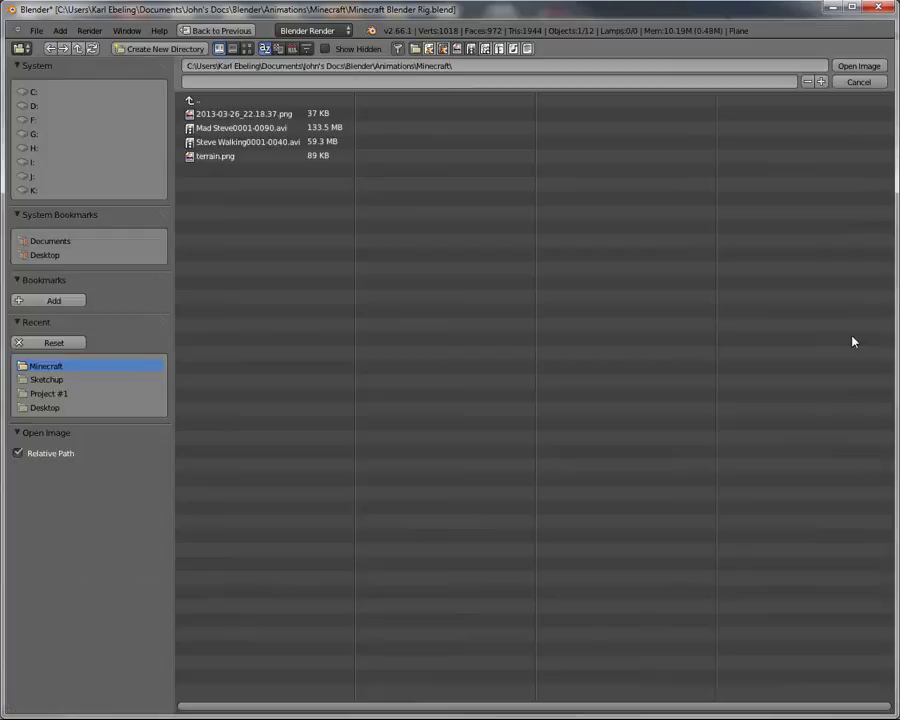
{"action": "double_click", "coordinate": [277, 115]}
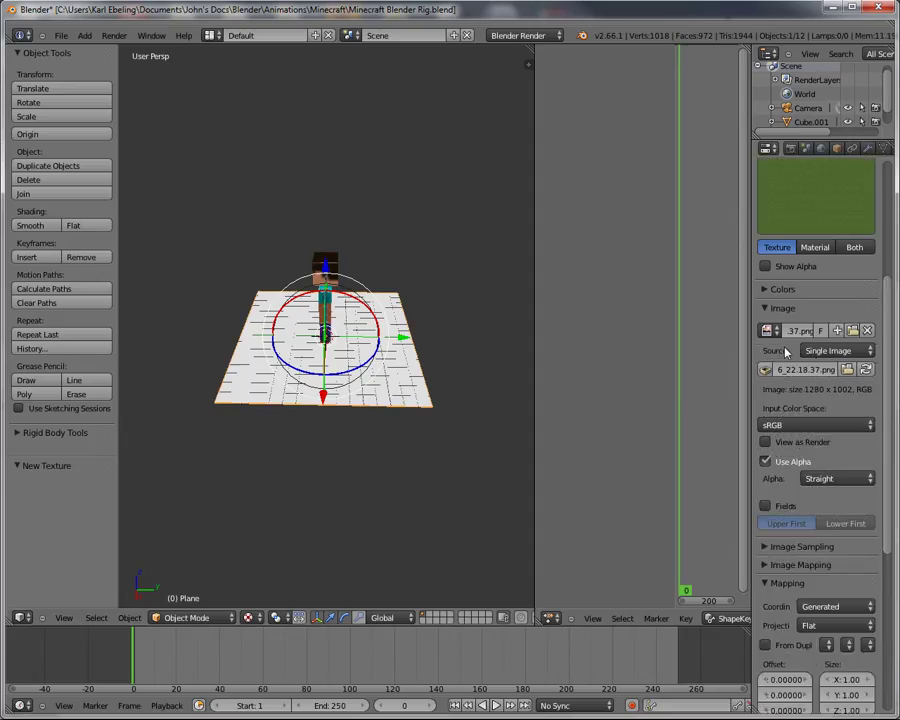
{"action": "scroll", "coordinate": [815, 290], "scroll_direction": "up", "scroll_amount": 5}
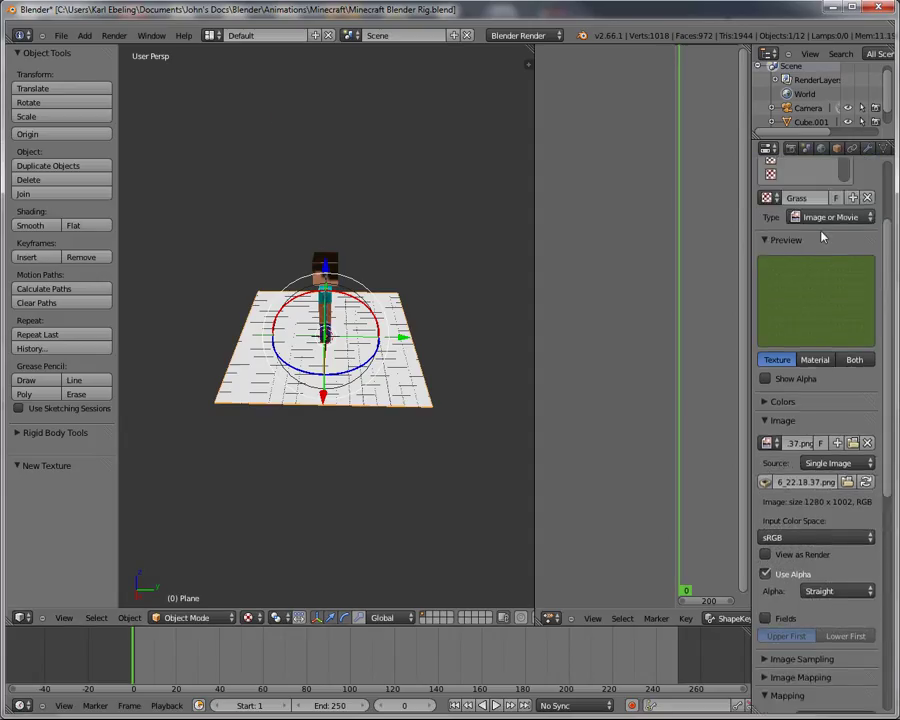
{"action": "scroll", "coordinate": [818, 234], "scroll_direction": "up", "scroll_amount": 4}
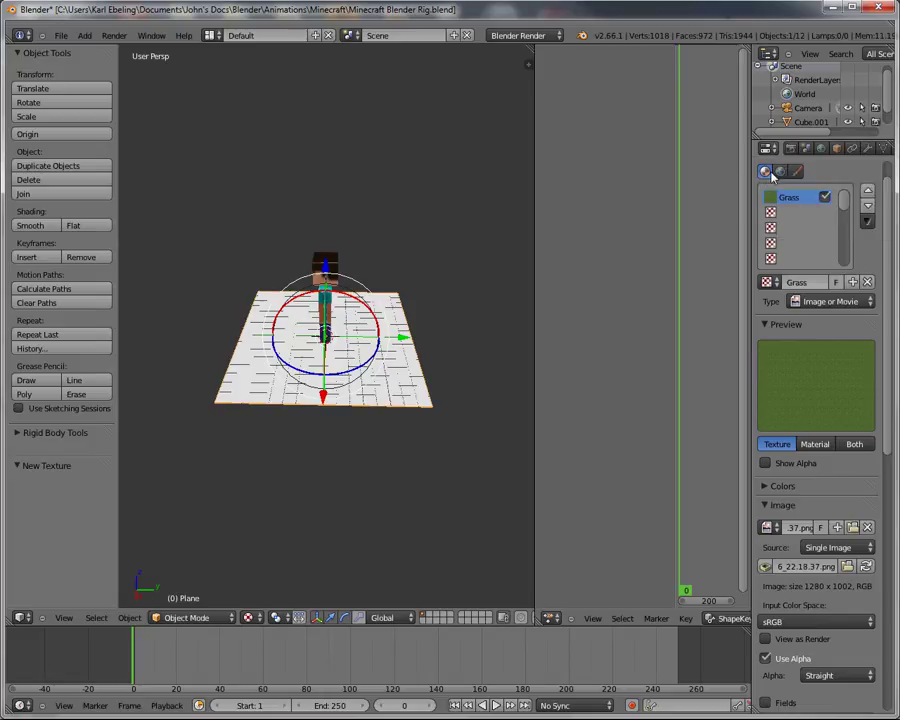
Step: Assign the Grass texture to the other texture slots and show the render settings
{"action": "left_click", "coordinate": [781, 171]}
{"action": "left_click", "coordinate": [767, 282]}
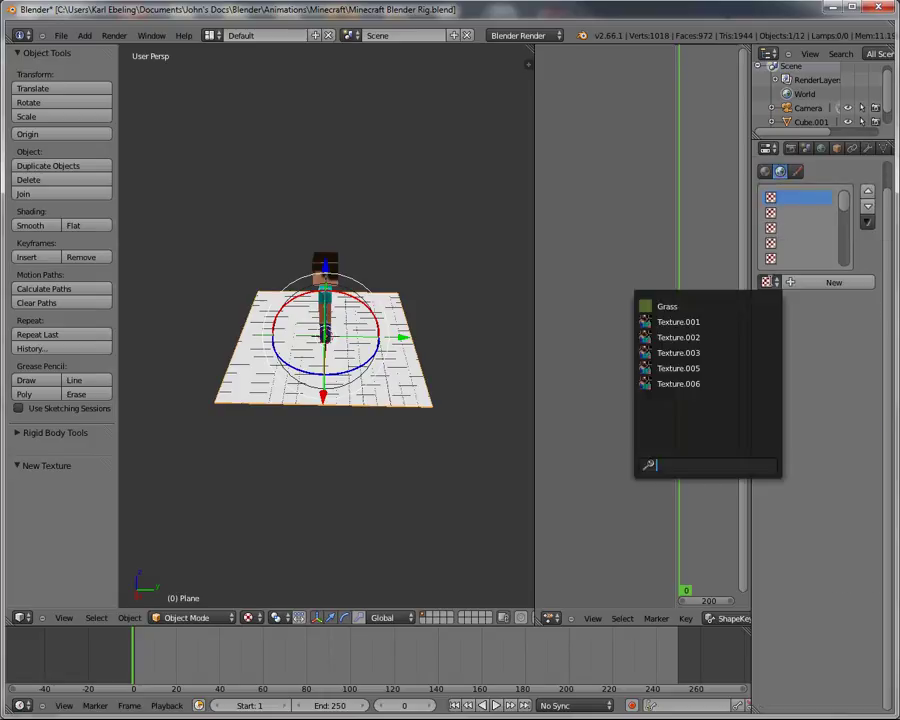
{"action": "left_click", "coordinate": [748, 306]}
{"action": "left_click", "coordinate": [797, 171]}
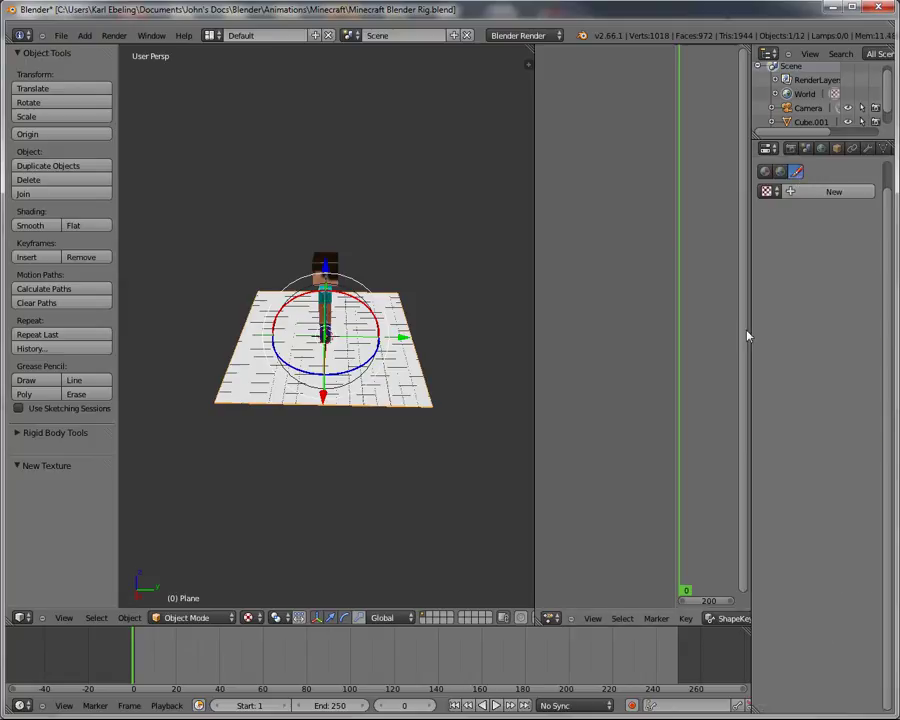
{"action": "left_click", "coordinate": [774, 193]}
{"action": "left_click", "coordinate": [690, 215]}
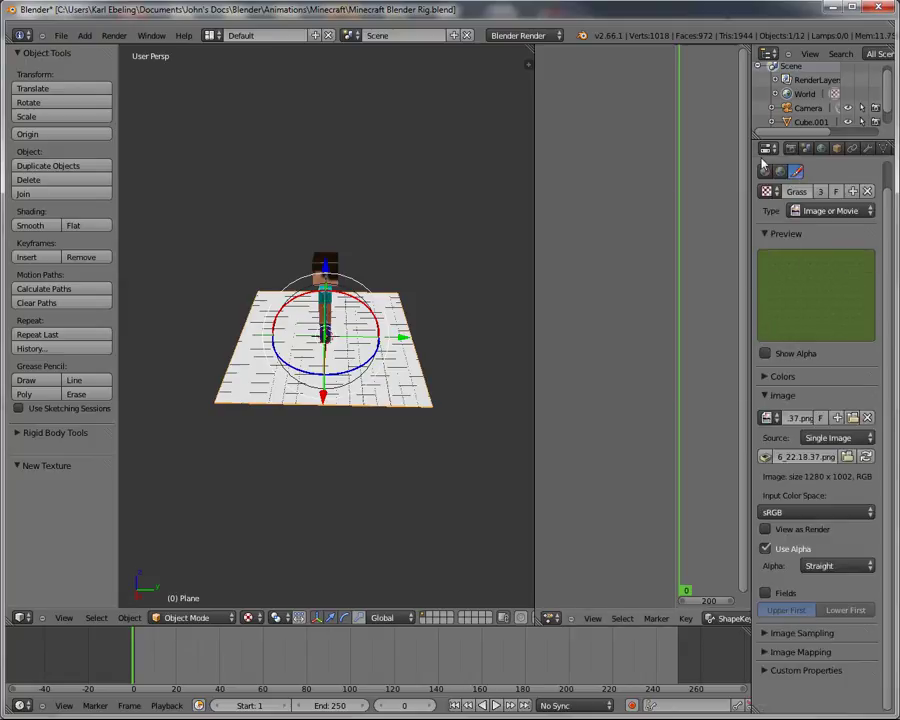
{"action": "left_click", "coordinate": [792, 149]}
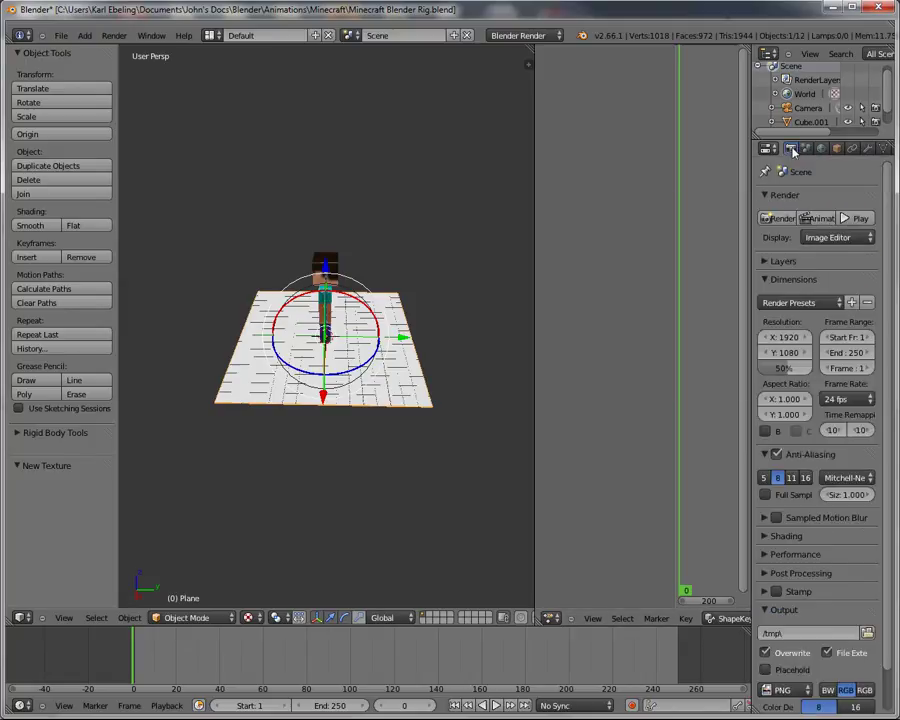
Step: Render a test still of Steve on the grass plane, then return to the 3D viewport
{"action": "left_click", "coordinate": [779, 218]}
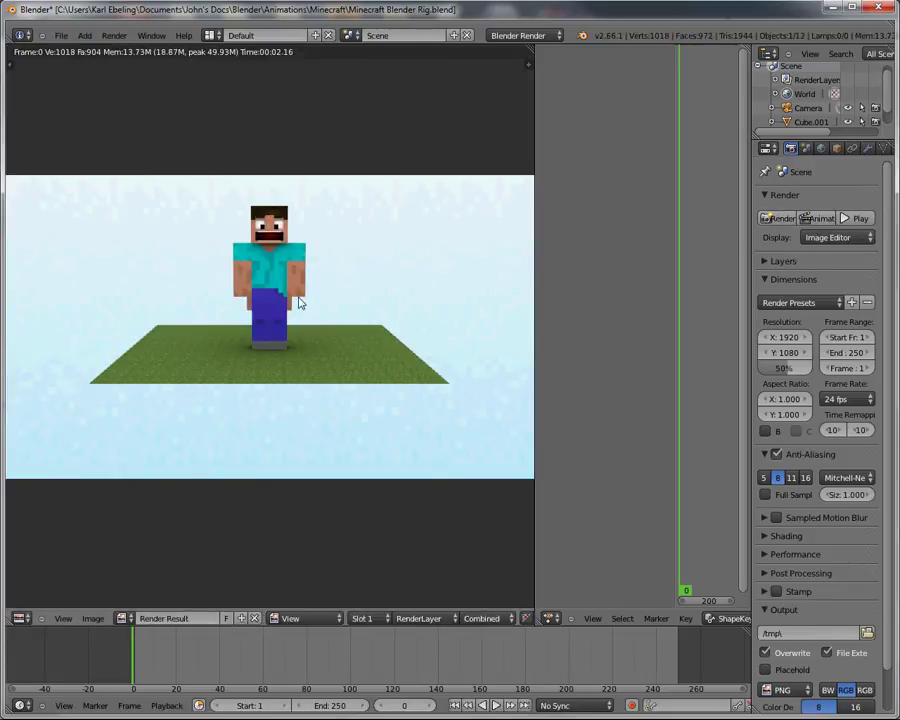
{"action": "key", "text": "Escape"}
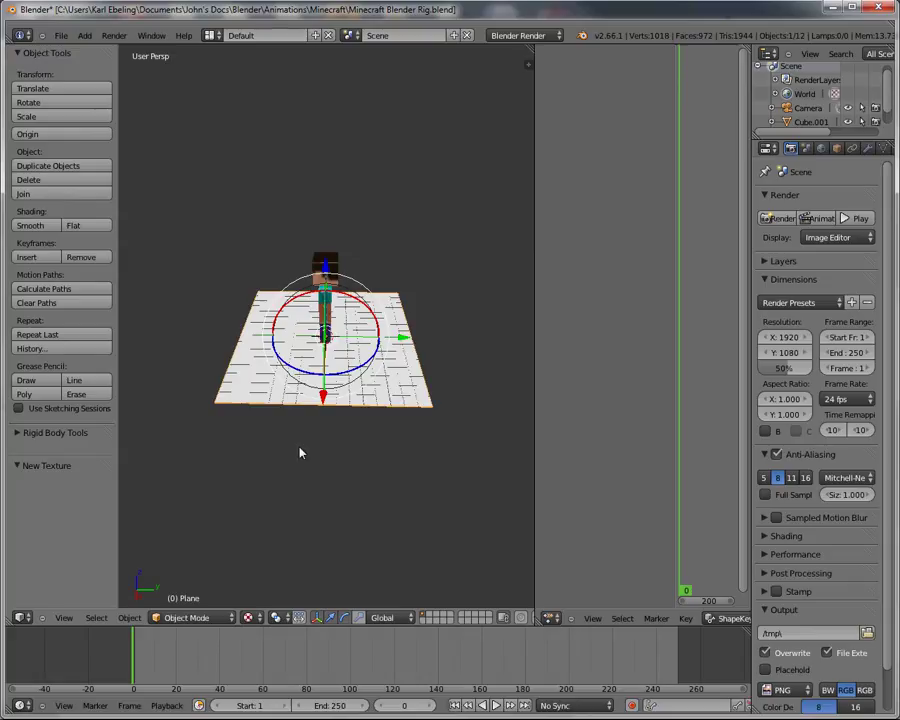
{"action": "middle_click_drag", "start_coordinate": [299, 450], "coordinate": [417, 416]}
{"action": "scroll", "coordinate": [417, 416], "scroll_direction": "up", "scroll_amount": 5}
{"action": "middle_click_drag", "start_coordinate": [462, 297], "coordinate": [410, 313]}
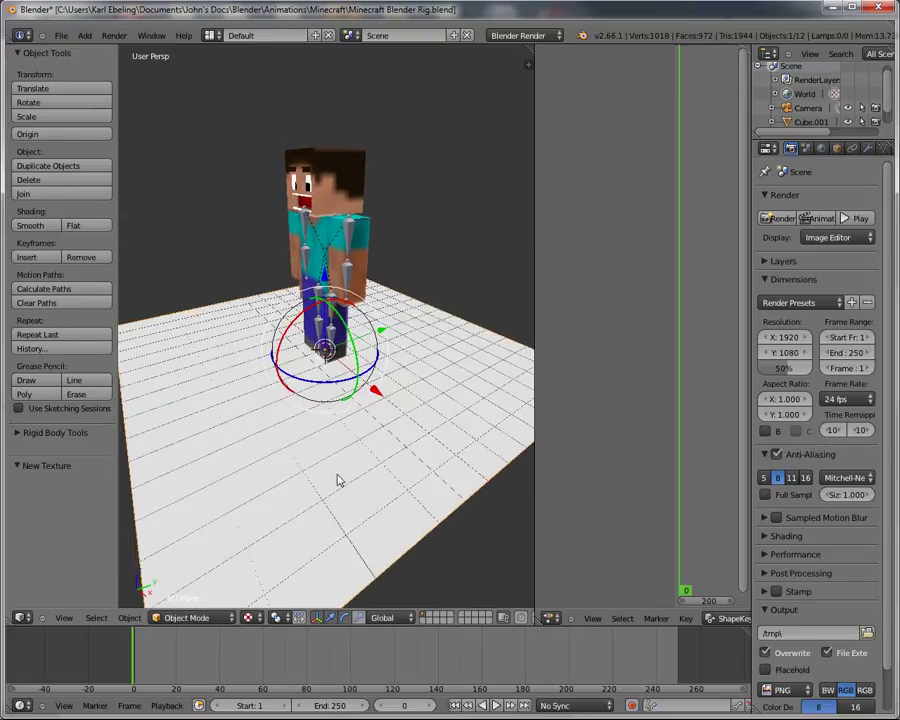
Step: At frame 1 in pose mode, keyframe an upper bone's rotation
{"action": "key", "text": "shift+Left"}
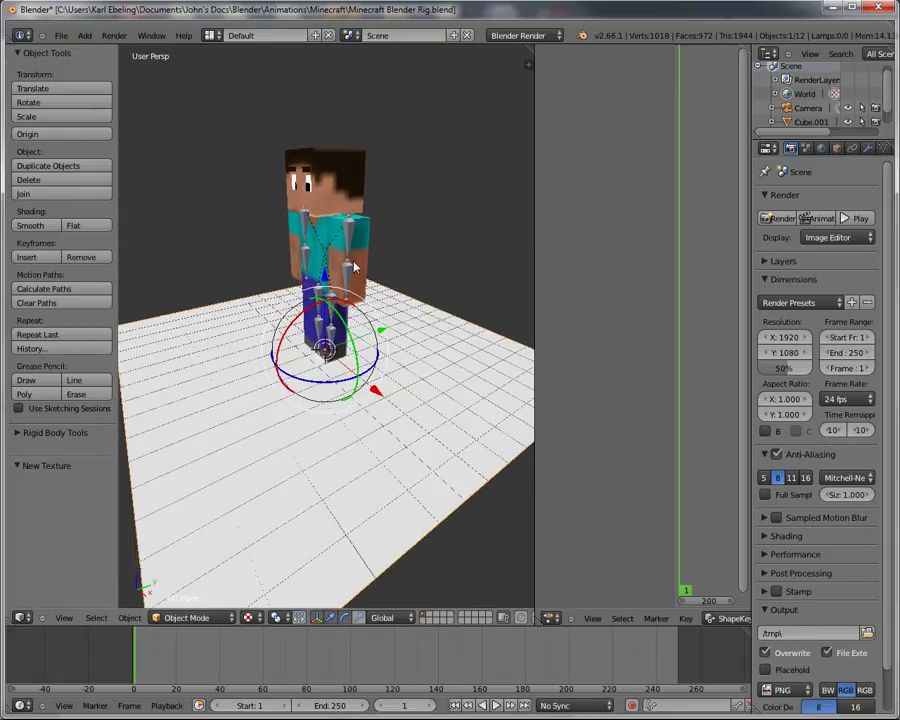
{"action": "key", "text": "ctrl+Tab"}
{"action": "right_click", "coordinate": [348, 237]}
{"action": "key", "text": "i"}
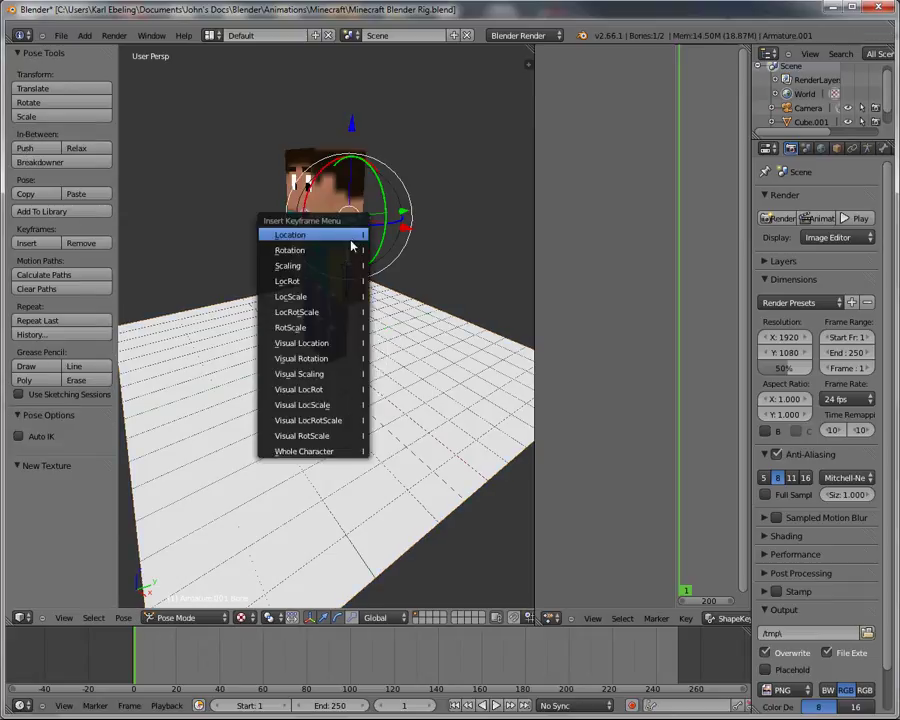
{"action": "left_click", "coordinate": [330, 250]}
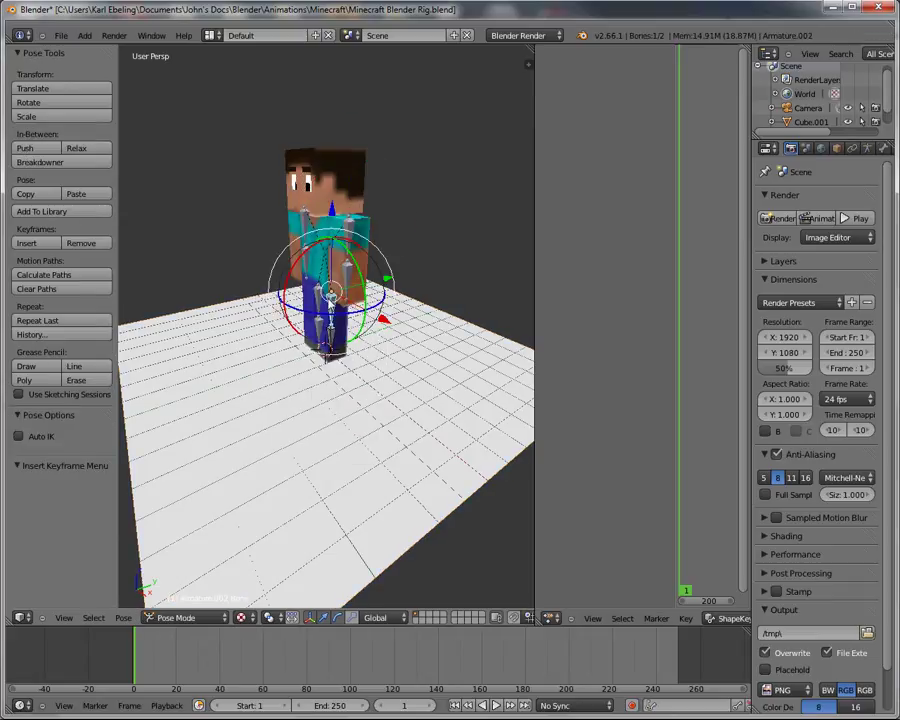
{"action": "key", "text": "i"}
{"action": "left_click", "coordinate": [313, 298]}
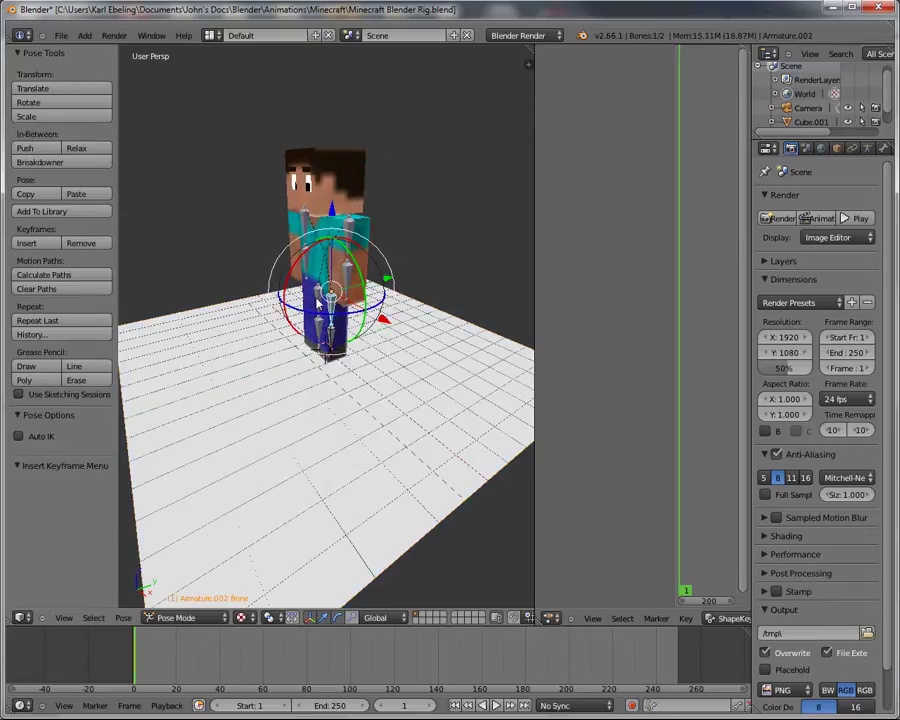
Step: Keyframe the Armature.003 leg's rotation and the head bone's pose and location
{"action": "right_click", "coordinate": [318, 300]}
{"action": "key", "text": "i"}
{"action": "left_click", "coordinate": [300, 297]}
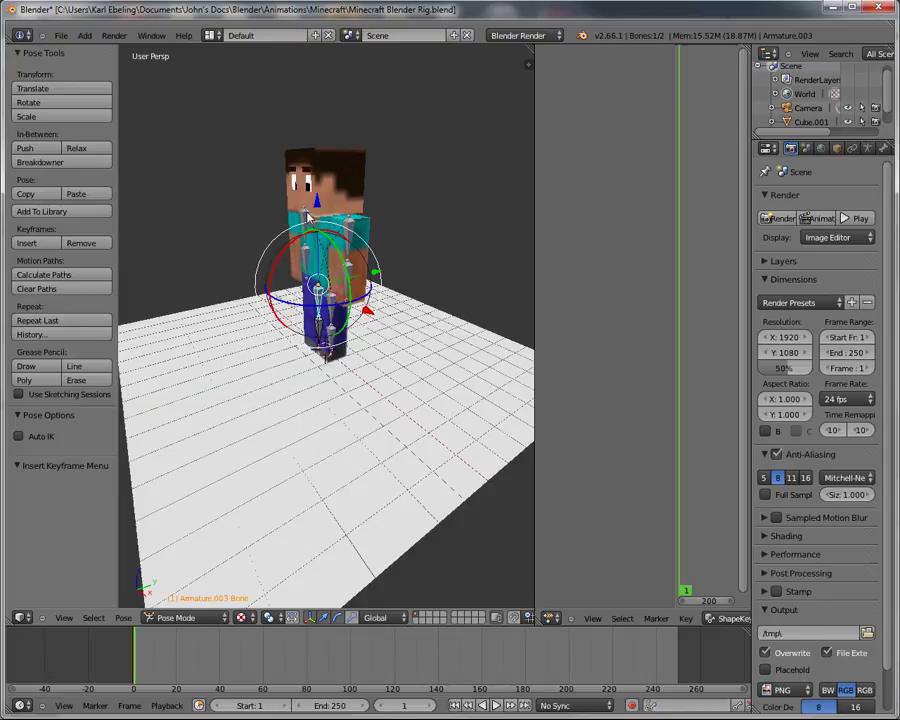
{"action": "right_click", "coordinate": [310, 224]}
{"action": "key", "text": "i"}
{"action": "left_click", "coordinate": [310, 224]}
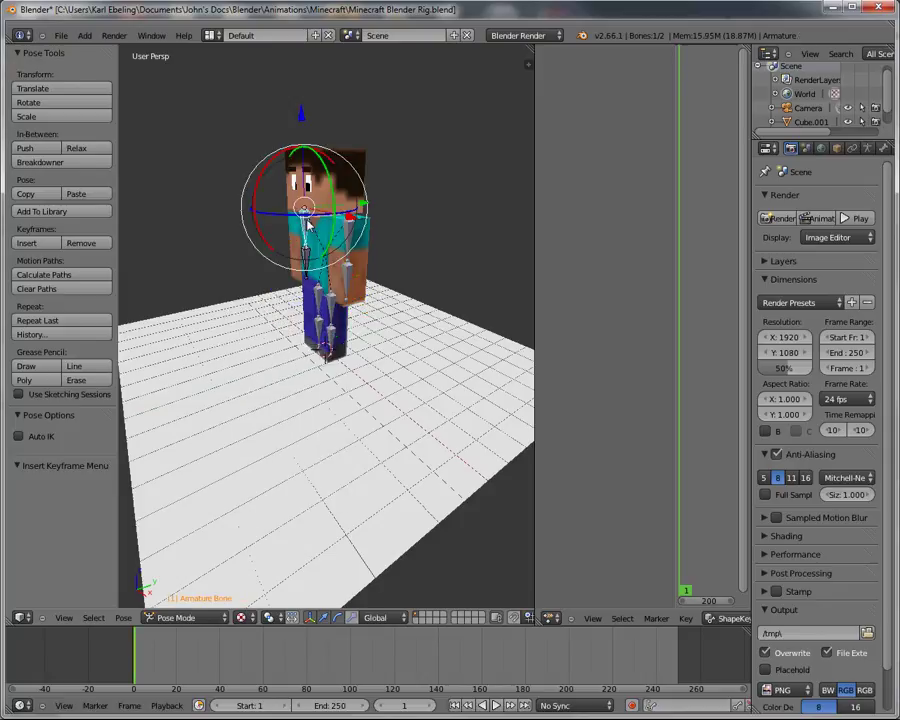
{"action": "key", "text": "i"}
{"action": "left_click", "coordinate": [305, 177]}
Step: Keyframe the body mesh Cube.001's location in object mode
{"action": "key", "text": "ctrl+Tab"}
{"action": "right_click", "coordinate": [322, 250]}
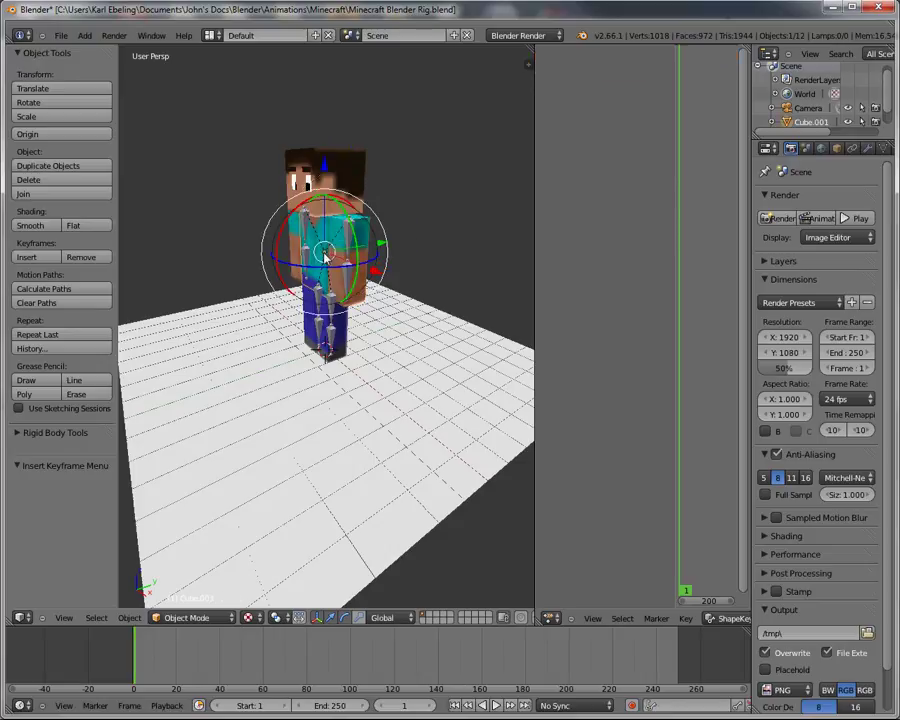
{"action": "key", "text": "i"}
{"action": "left_click", "coordinate": [324, 256]}
{"action": "key", "text": "r"}
{"action": "right_click", "coordinate": [350, 237]}
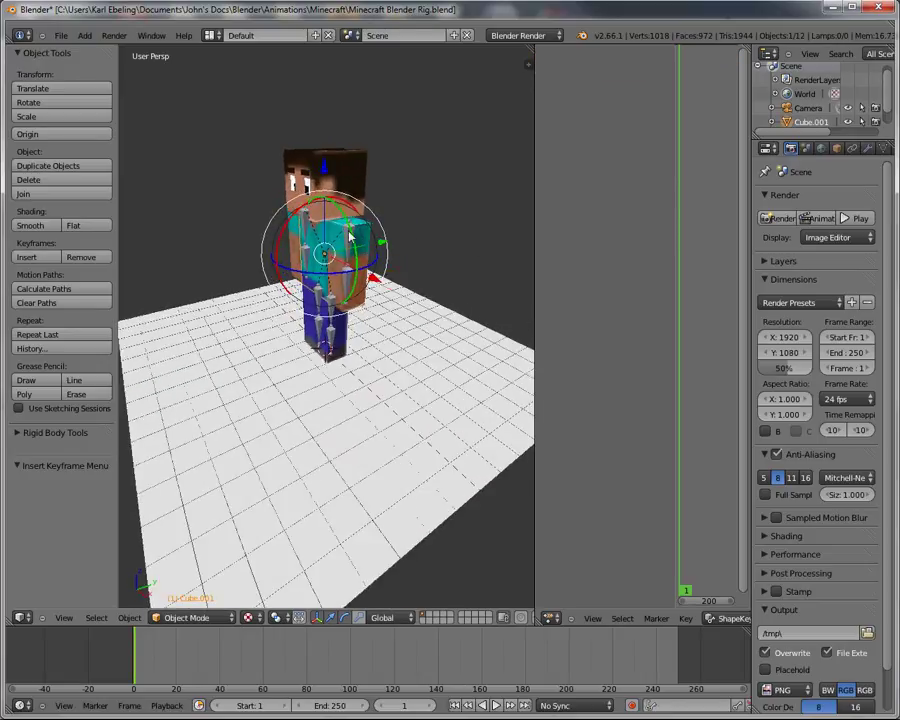
{"action": "right_click", "coordinate": [350, 237]}
{"action": "key", "text": "ctrl+Tab"}
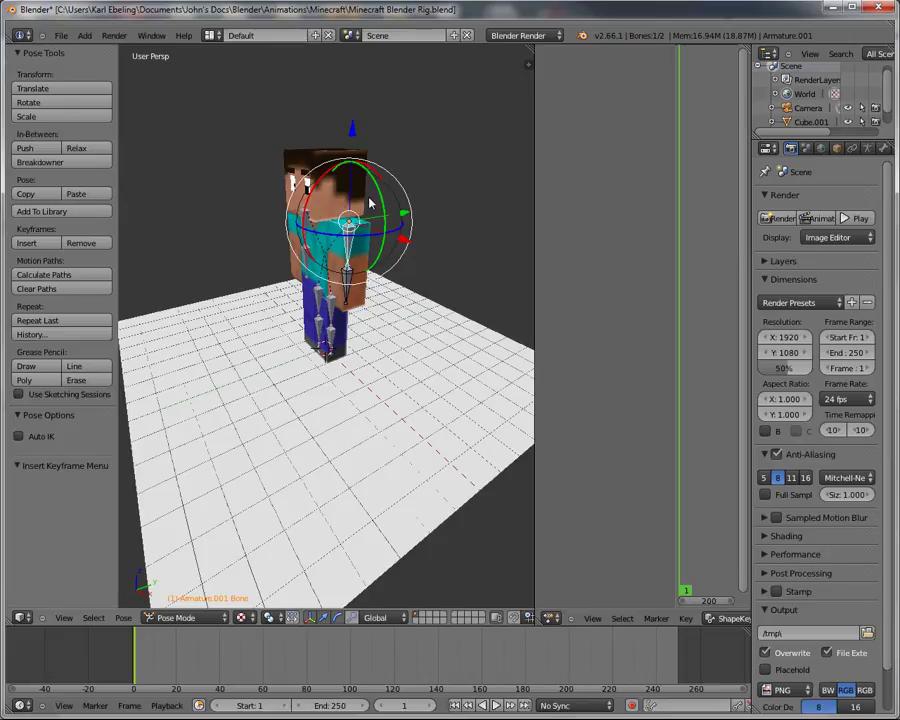
Step: Swing the arm bone about -44° on X and keyframe its rotation
{"action": "key", "text": "r"}
{"action": "key", "text": "r"}
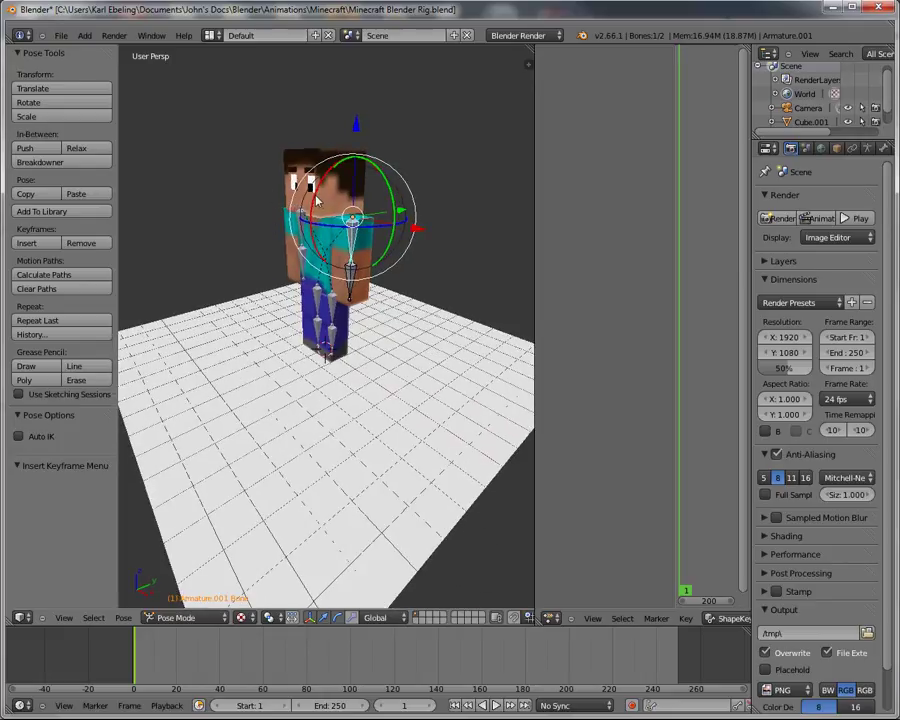
{"action": "key", "text": "r"}
{"action": "key", "text": "x"}
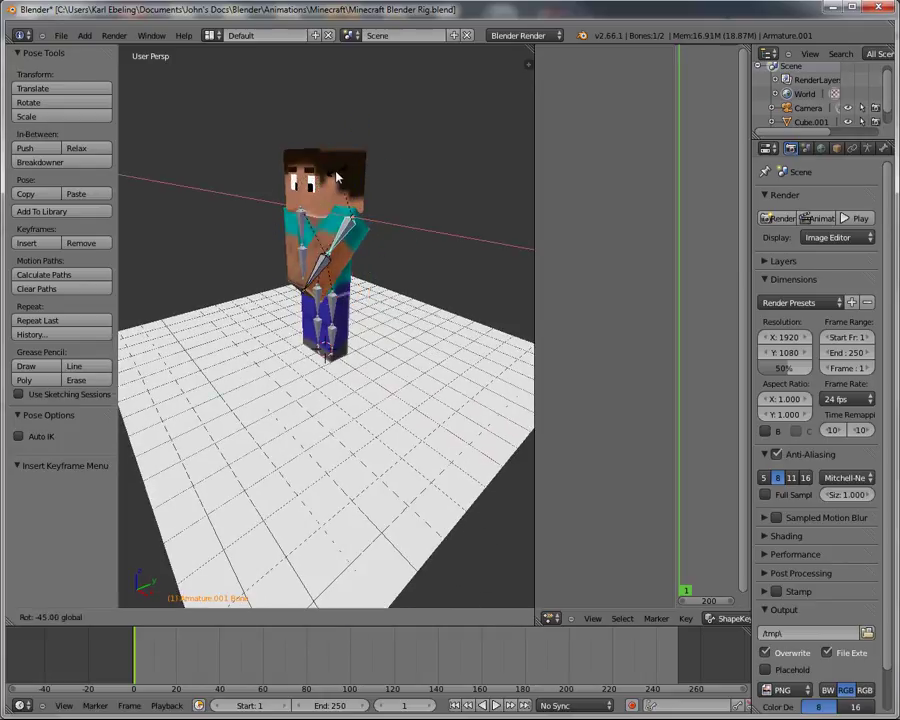
{"action": "left_click", "coordinate": [337, 178]}
{"action": "key", "text": "i"}
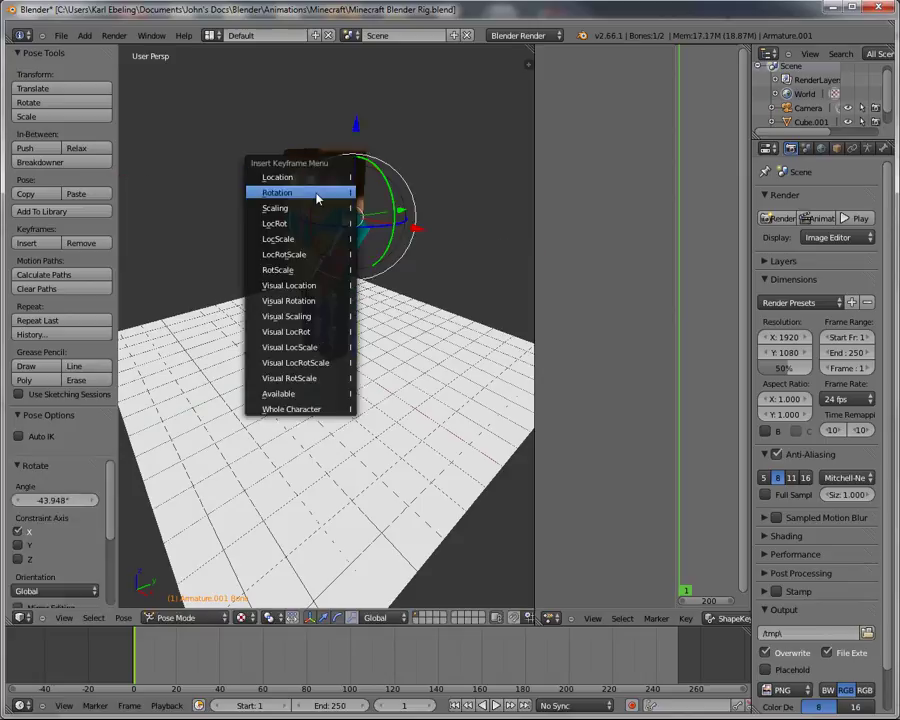
{"action": "left_click", "coordinate": [337, 190]}
{"action": "middle_click_drag", "start_coordinate": [267, 310], "coordinate": [380, 300]}
Step: Rotate the Armature.003 leg about -45° on X and keyframe it
{"action": "right_click", "coordinate": [405, 305]}
{"action": "key", "text": "r"}
{"action": "key", "text": "x"}
{"action": "left_click", "coordinate": [387, 250]}
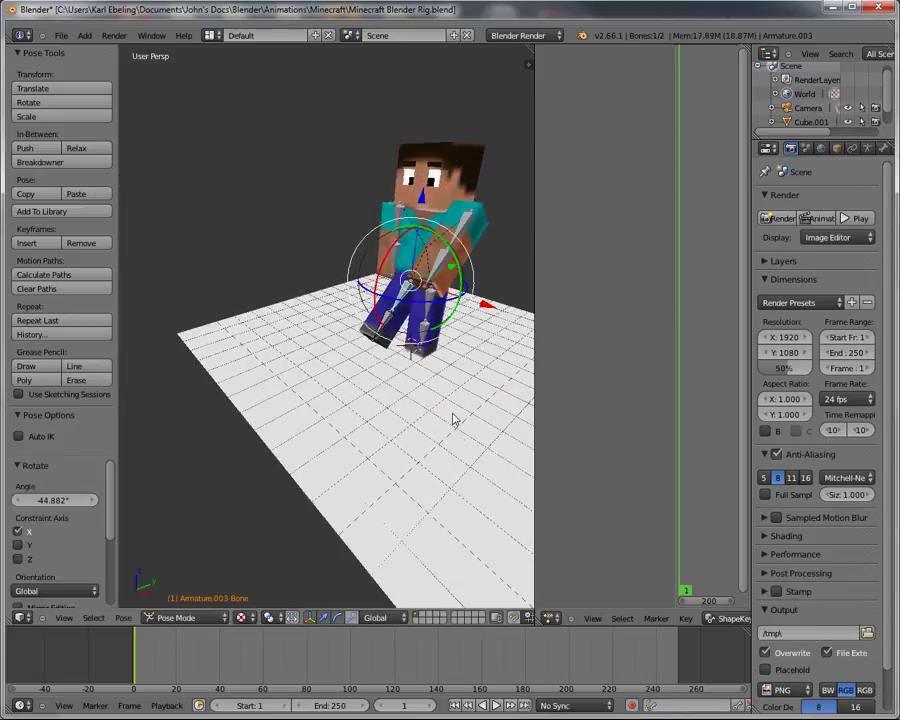
{"action": "key", "text": "i"}
{"action": "left_click", "coordinate": [425, 370]}
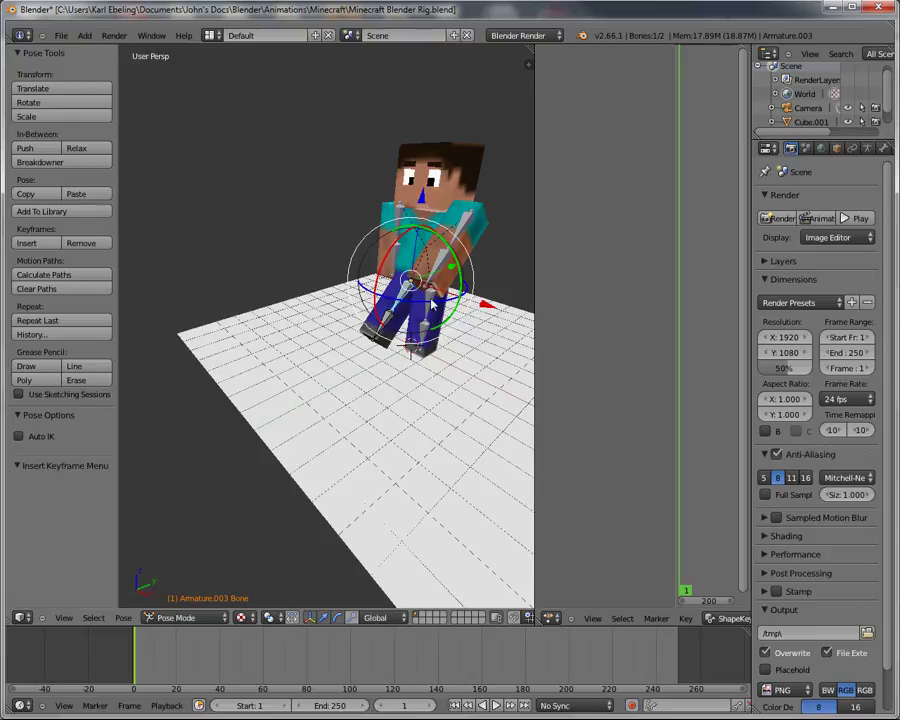
Step: Swing the Armature.002 leg forward on X and keyframe its rotation
{"action": "right_click", "coordinate": [413, 300]}
{"action": "key", "text": "r"}
{"action": "key", "text": "x"}
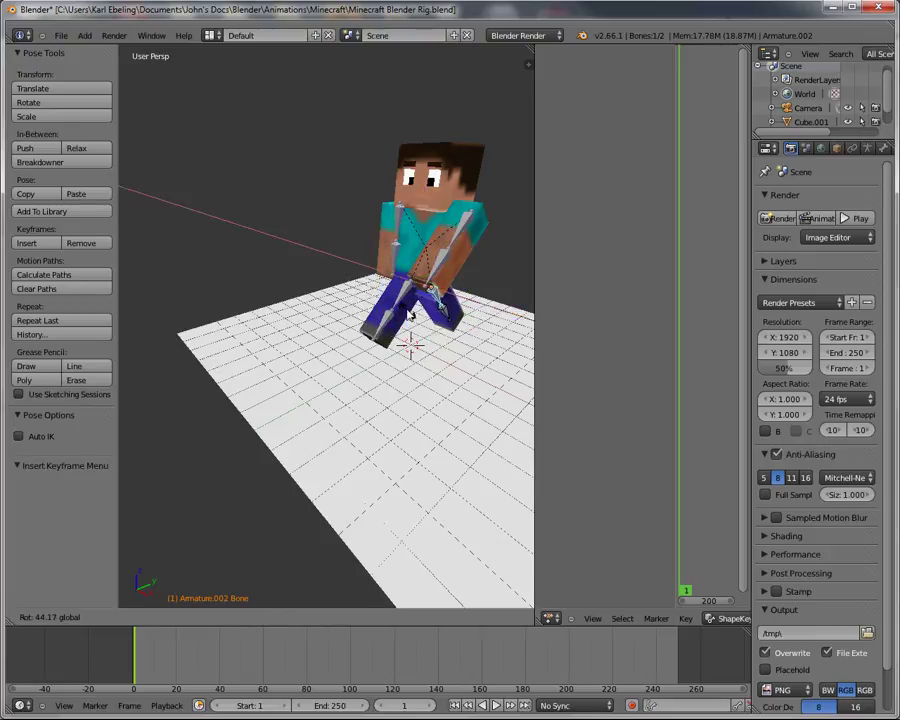
{"action": "left_click", "coordinate": [410, 312]}
{"action": "key", "text": "i"}
{"action": "left_click", "coordinate": [409, 312]}
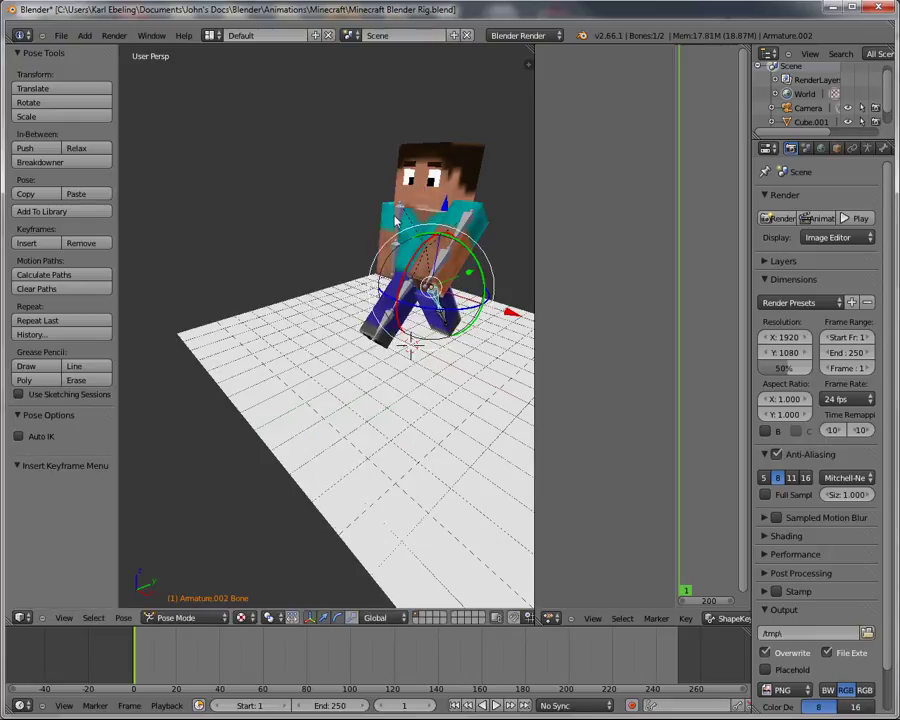
Step: Rotate the Armature Bone arm on X and keyframe its rotation
{"action": "right_click", "coordinate": [400, 225]}
{"action": "key", "text": "r"}
{"action": "key", "text": "x"}
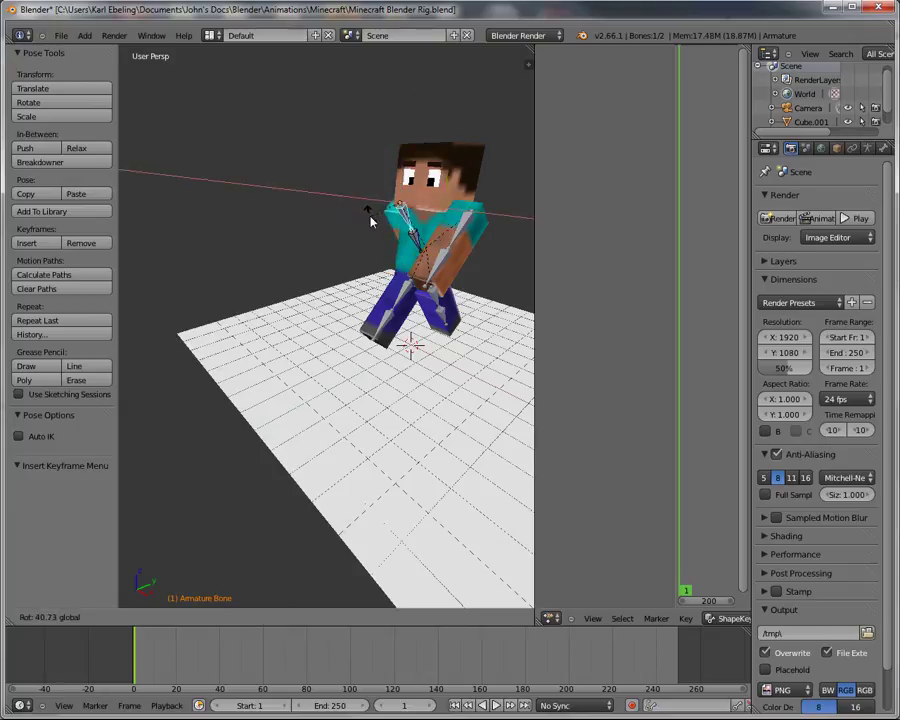
{"action": "left_click", "coordinate": [369, 217]}
{"action": "key", "text": "i"}
{"action": "left_click", "coordinate": [372, 220]}
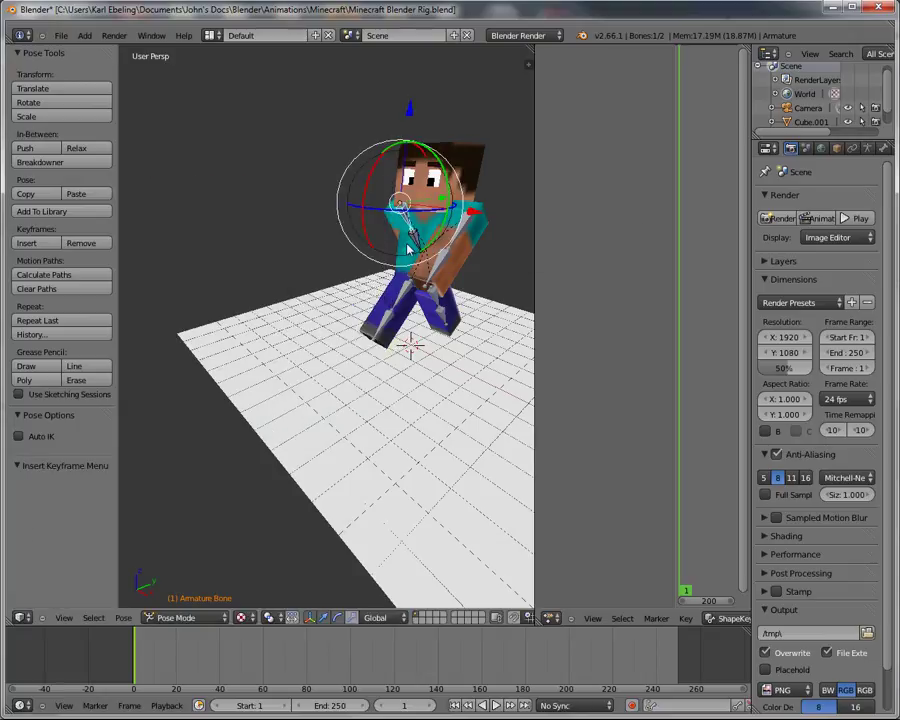
Step: Select the body mesh and undo back to the standing pose
{"action": "middle_click_drag", "start_coordinate": [388, 396], "coordinate": [403, 245]}
{"action": "right_click", "coordinate": [402, 243]}
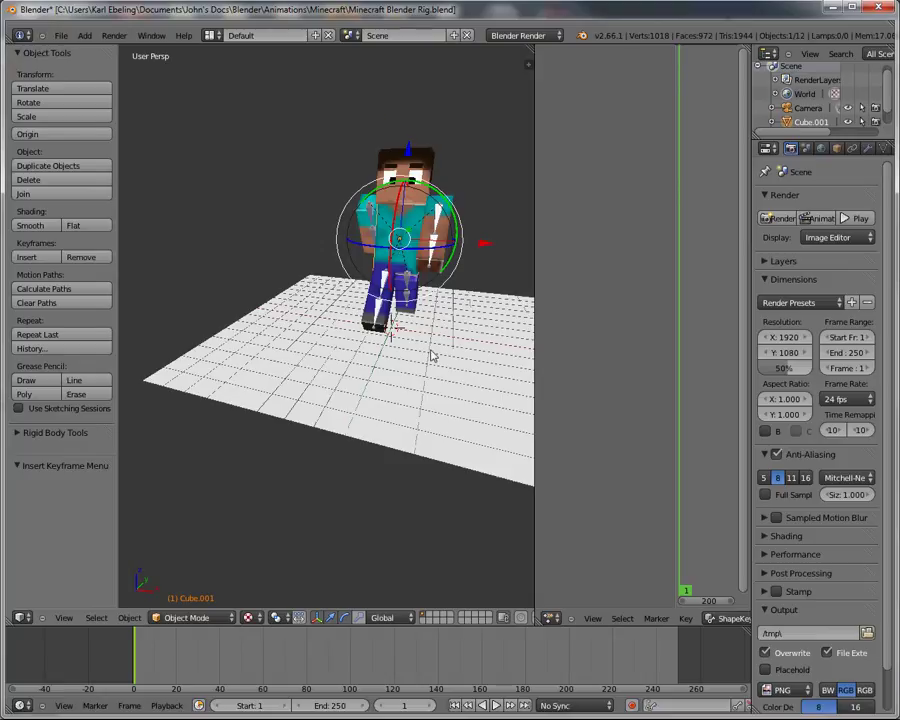
{"action": "key", "text": "ctrl+z"}
{"action": "key", "text": "ctrl+z"}
{"action": "key", "text": "ctrl+z"}
{"action": "key", "text": "ctrl+z"}
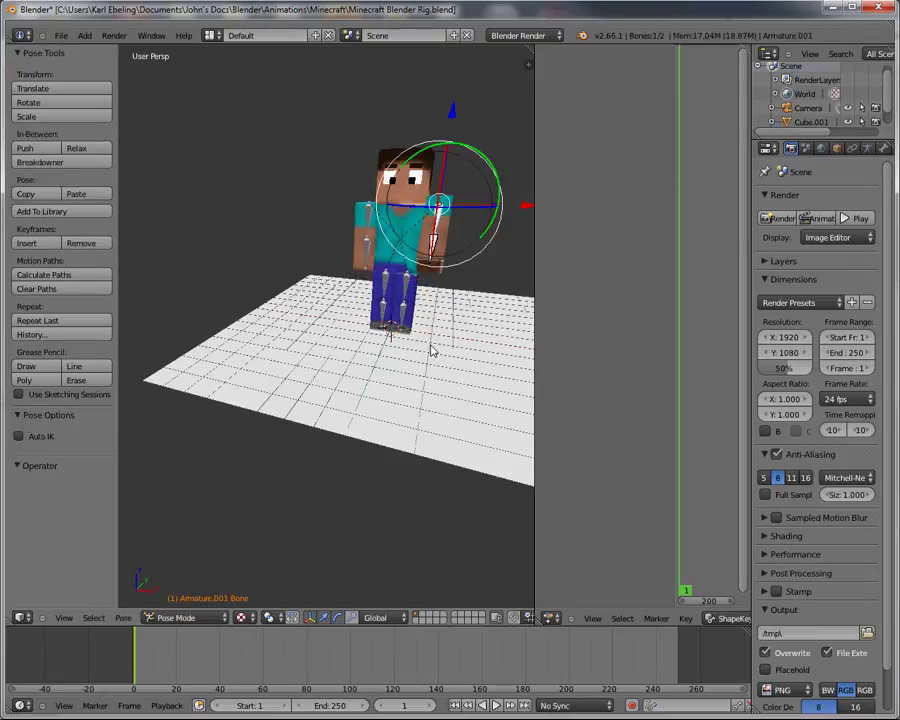
{"action": "middle_click_drag", "start_coordinate": [432, 378], "coordinate": [327, 366]}
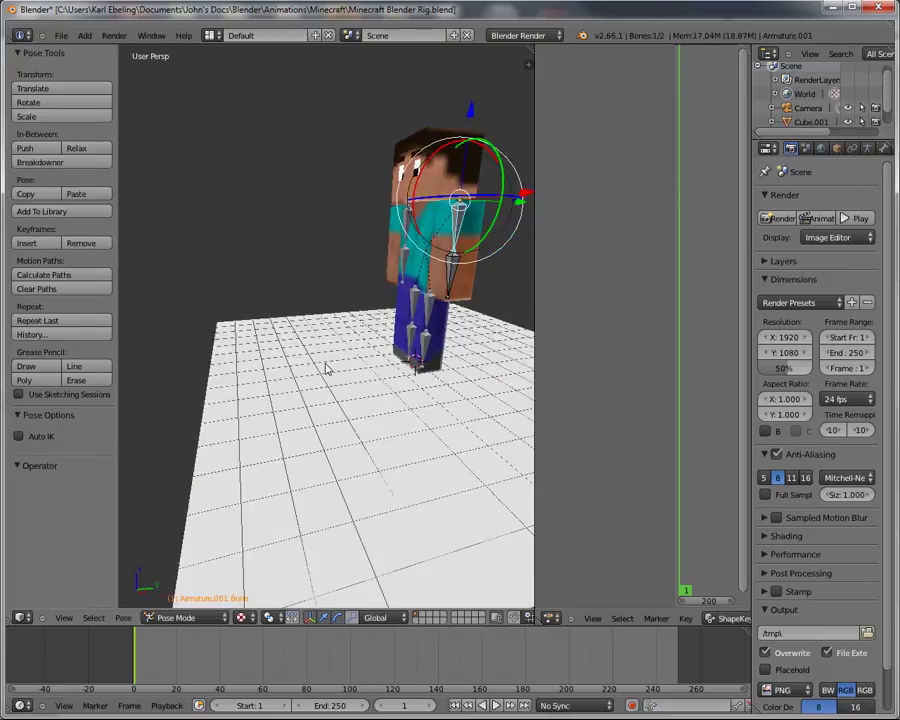
Step: At frame 10, swing the arm bone -32.219° on X and keyframe its rotation
{"action": "left_click", "coordinate": [155, 668]}
{"action": "middle_click_drag", "start_coordinate": [326, 378], "coordinate": [297, 396]}
{"action": "key", "text": "r"}
{"action": "key", "text": "x"}
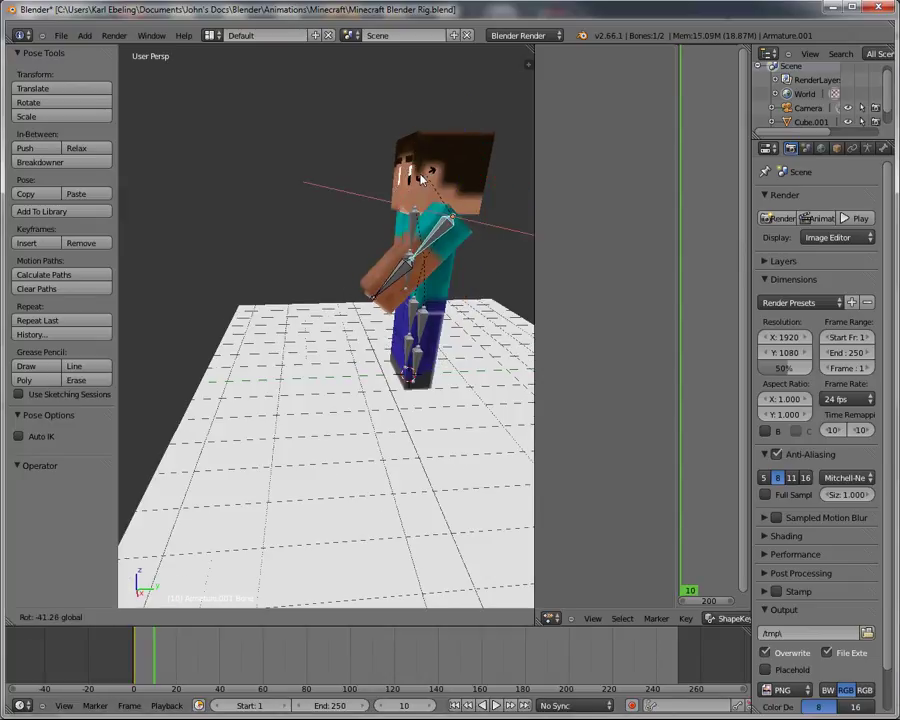
{"action": "left_click", "coordinate": [405, 175]}
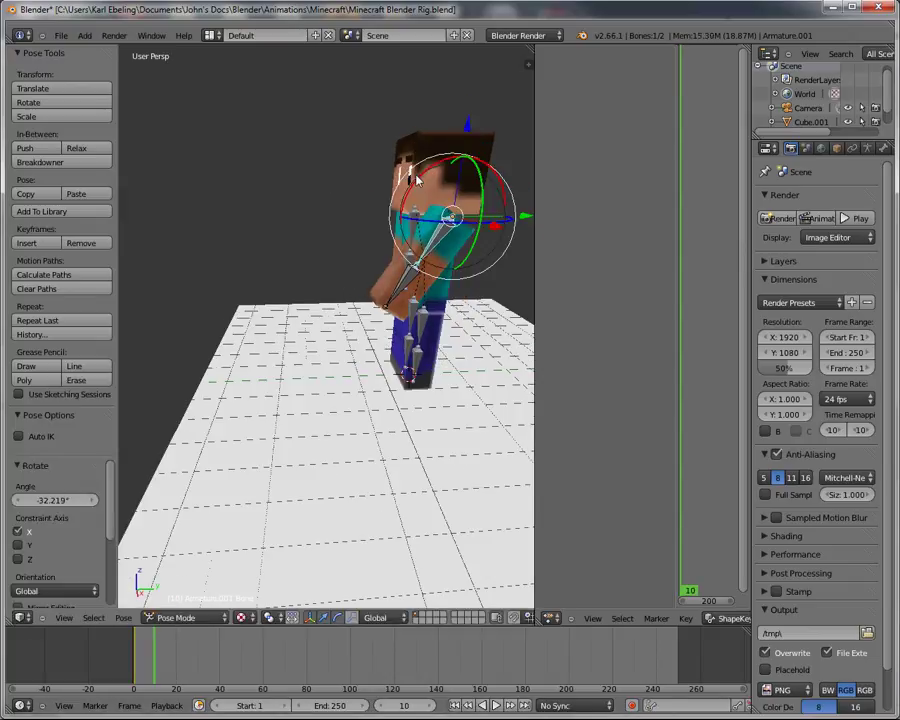
{"action": "key", "text": "i"}
{"action": "left_click", "coordinate": [357, 175]}
Step: Rotate the Armature.003 leg about 43° on X and keyframe it
{"action": "middle_click_drag", "start_coordinate": [405, 175], "coordinate": [420, 371]}
{"action": "right_click", "coordinate": [405, 289]}
{"action": "key", "text": "r"}
{"action": "key", "text": "x"}
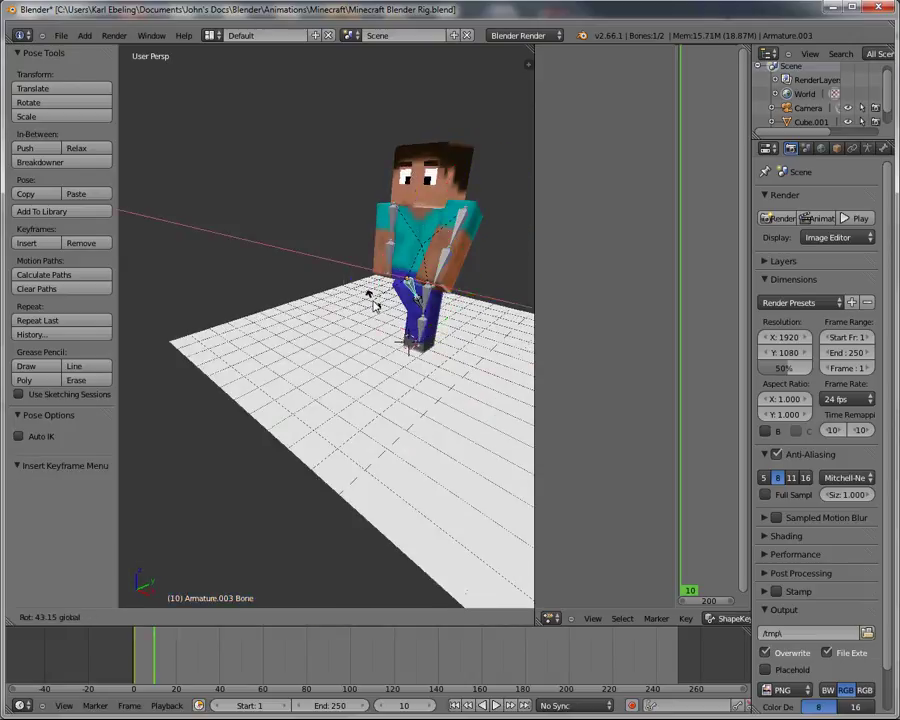
{"action": "left_click", "coordinate": [376, 306]}
{"action": "key", "text": "i"}
{"action": "left_click", "coordinate": [376, 303]}
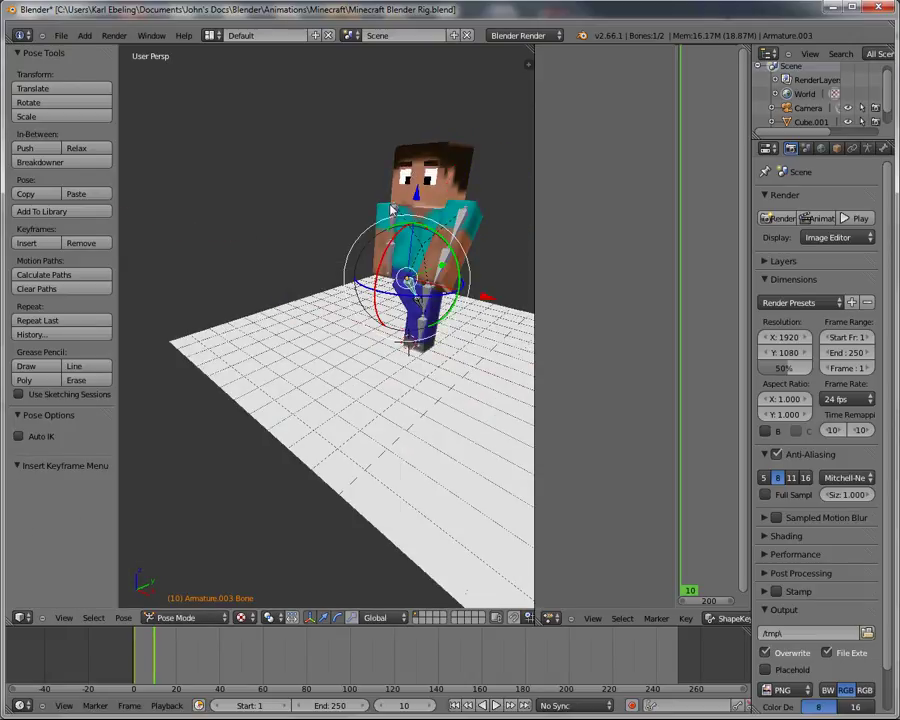
Step: Swing the Armature Bone arm on X and keyframe its rotation
{"action": "right_click", "coordinate": [393, 222]}
{"action": "key", "text": "r"}
{"action": "key", "text": "x"}
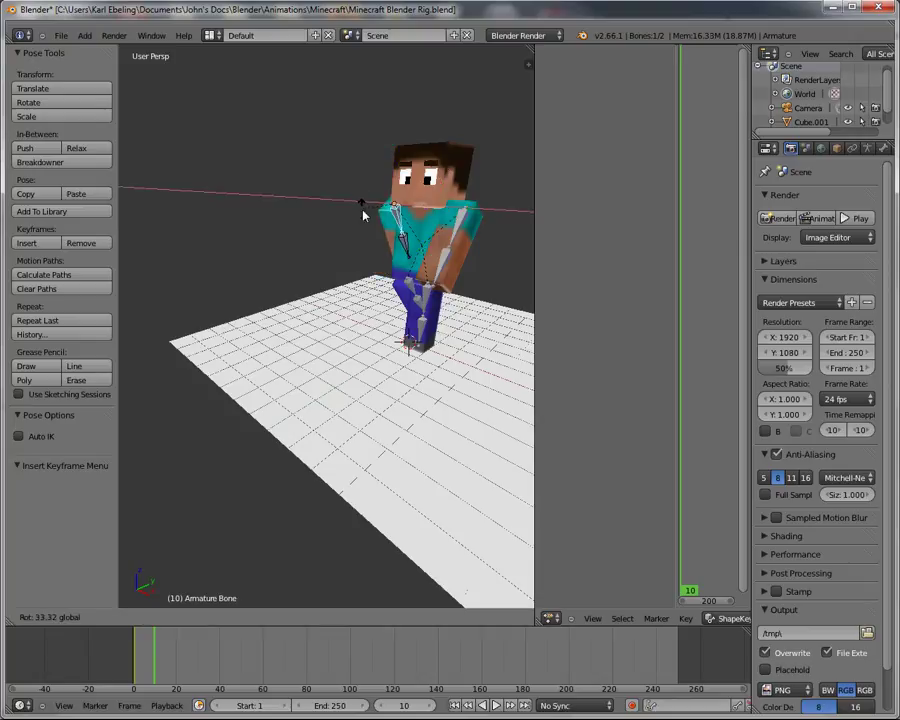
{"action": "left_click", "coordinate": [364, 215]}
{"action": "key", "text": "i"}
{"action": "left_click", "coordinate": [362, 208]}
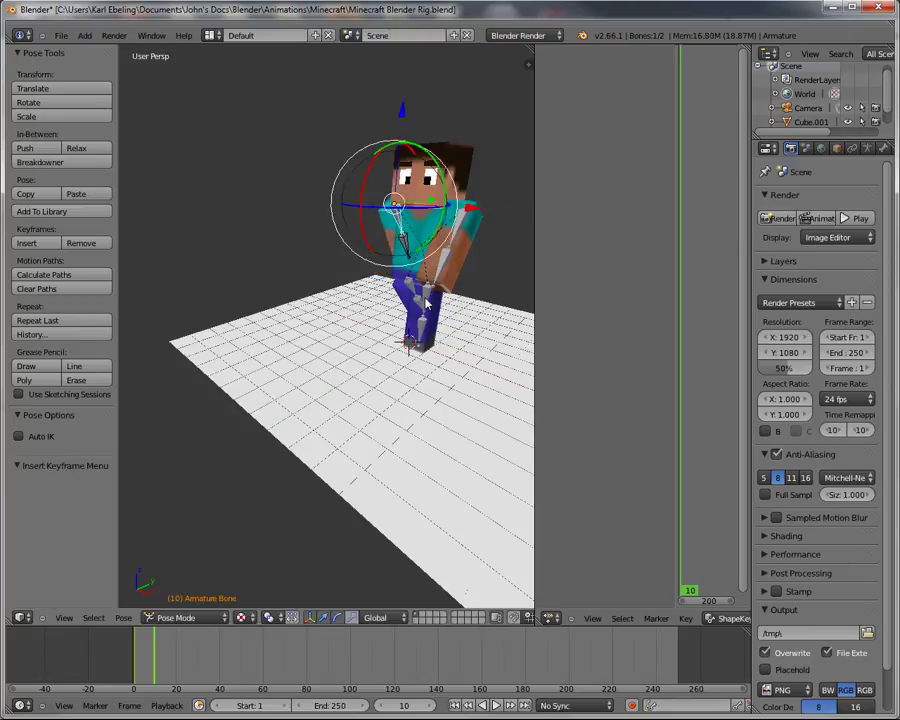
Step: Rotate the Armature.002 leg 43° on X, adjust the other leg, and keyframe it
{"action": "right_click", "coordinate": [425, 300]}
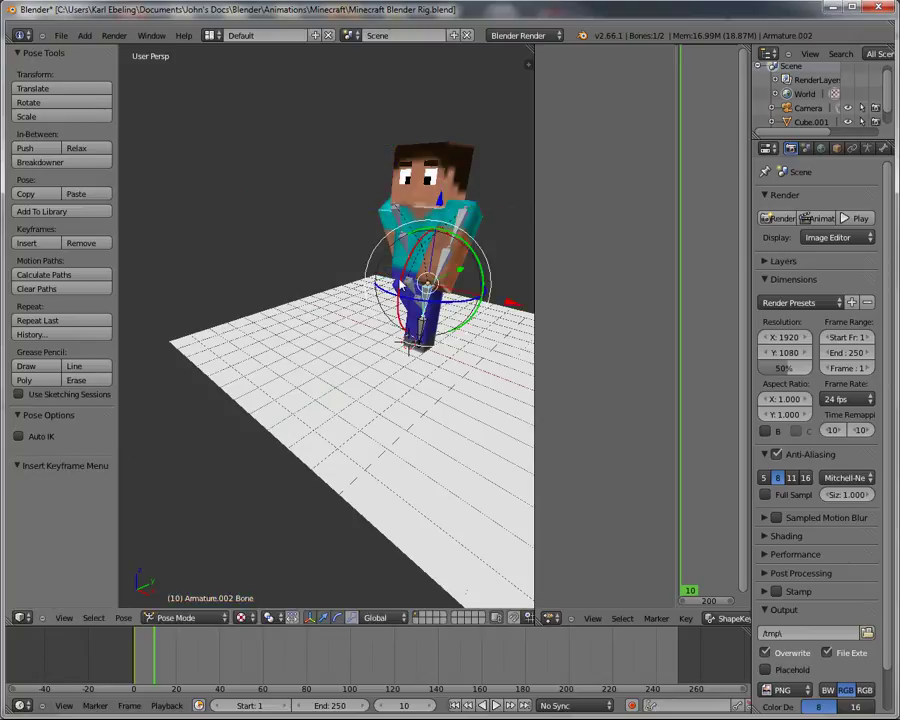
{"action": "key", "text": "r"}
{"action": "key", "text": "x"}
{"action": "left_click", "coordinate": [410, 285]}
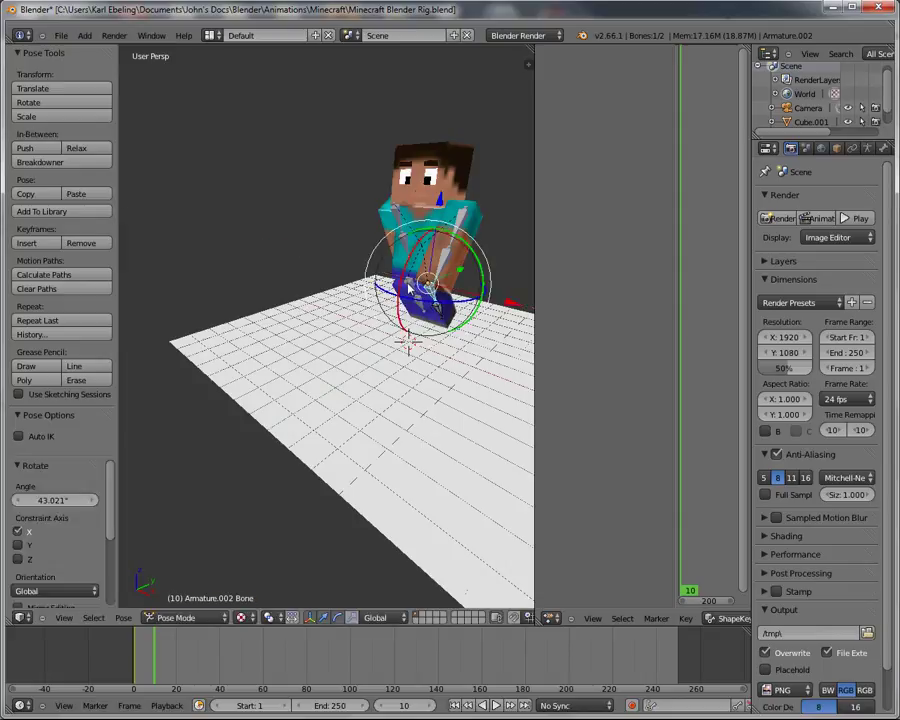
{"action": "right_click", "coordinate": [408, 283]}
{"action": "key", "text": "r"}
{"action": "key", "text": "x"}
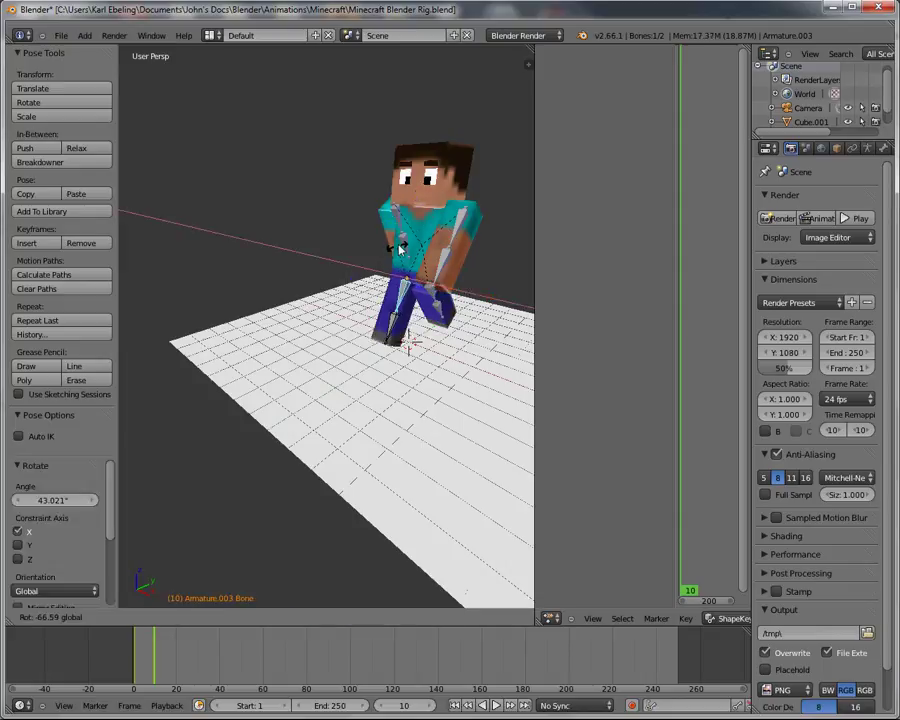
{"action": "left_click", "coordinate": [392, 268]}
{"action": "key", "text": "i"}
{"action": "left_click", "coordinate": [388, 264]}
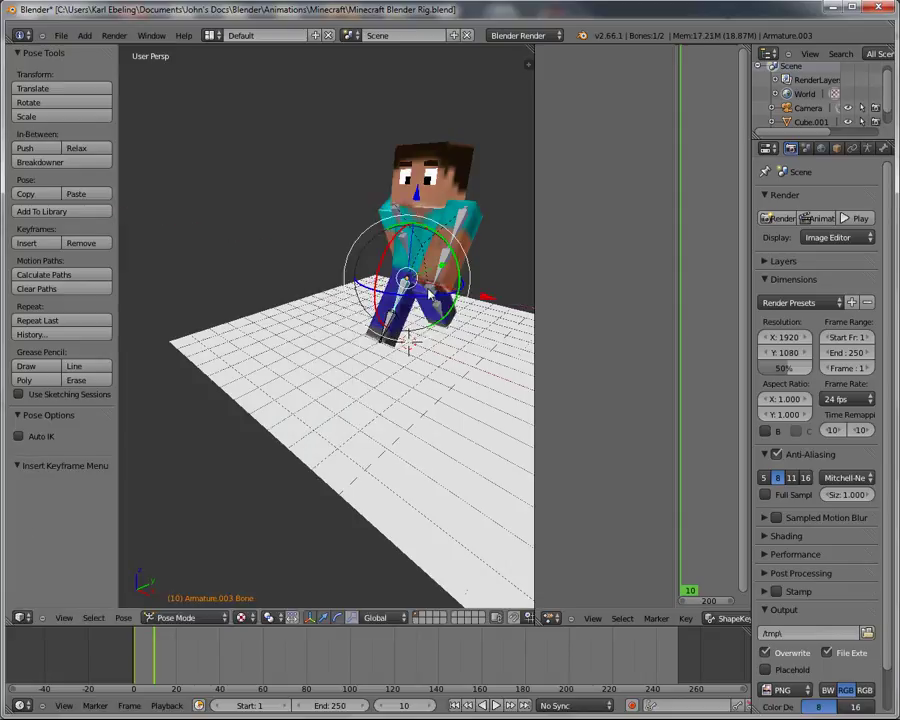
Step: Keyframe the Armature.002 leg bone's rotation
{"action": "right_click", "coordinate": [436, 263]}
{"action": "right_click", "coordinate": [429, 297]}
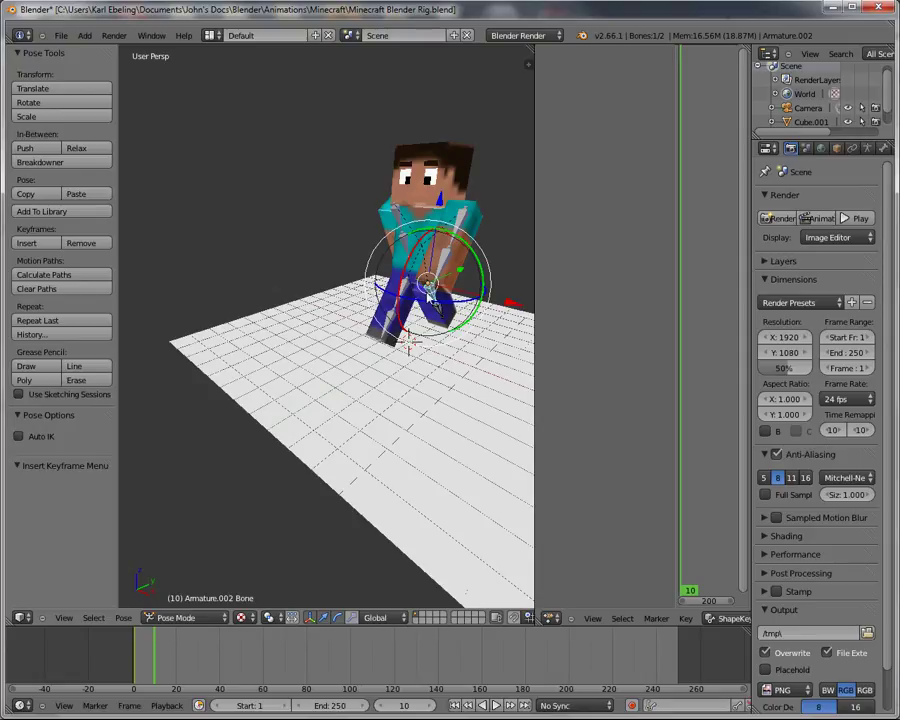
{"action": "key", "text": "i"}
{"action": "left_click", "coordinate": [428, 289]}
{"action": "middle_click_drag", "start_coordinate": [388, 228], "coordinate": [335, 311]}
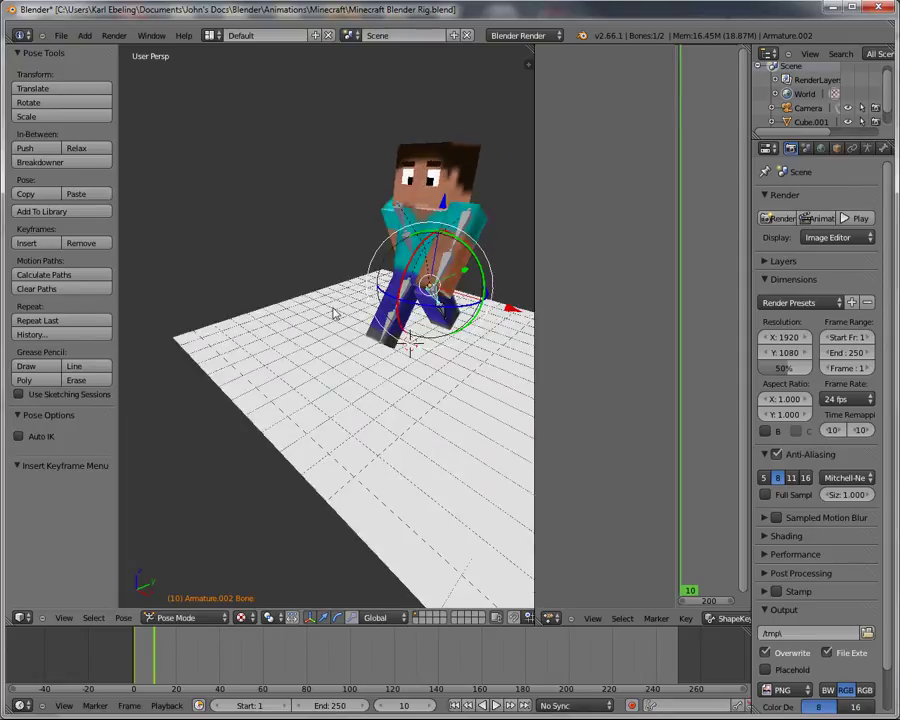
Step: Move Cube.001 -1.326 along Y at frame 10, keyframe its location, and return to frame 1
{"action": "right_click", "coordinate": [425, 253]}
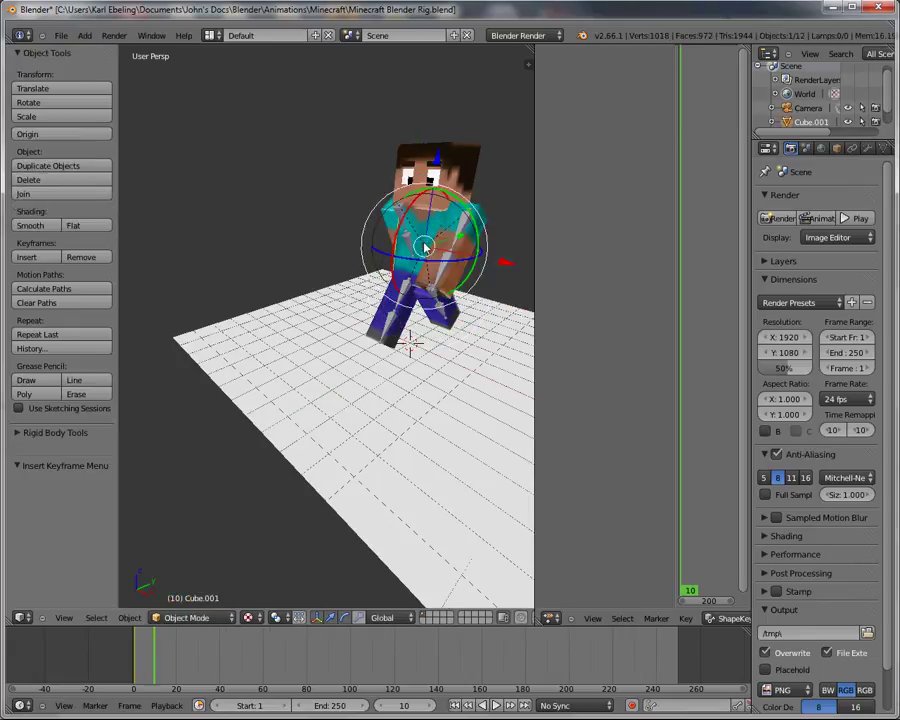
{"action": "middle_click_drag", "start_coordinate": [441, 372], "coordinate": [505, 283]}
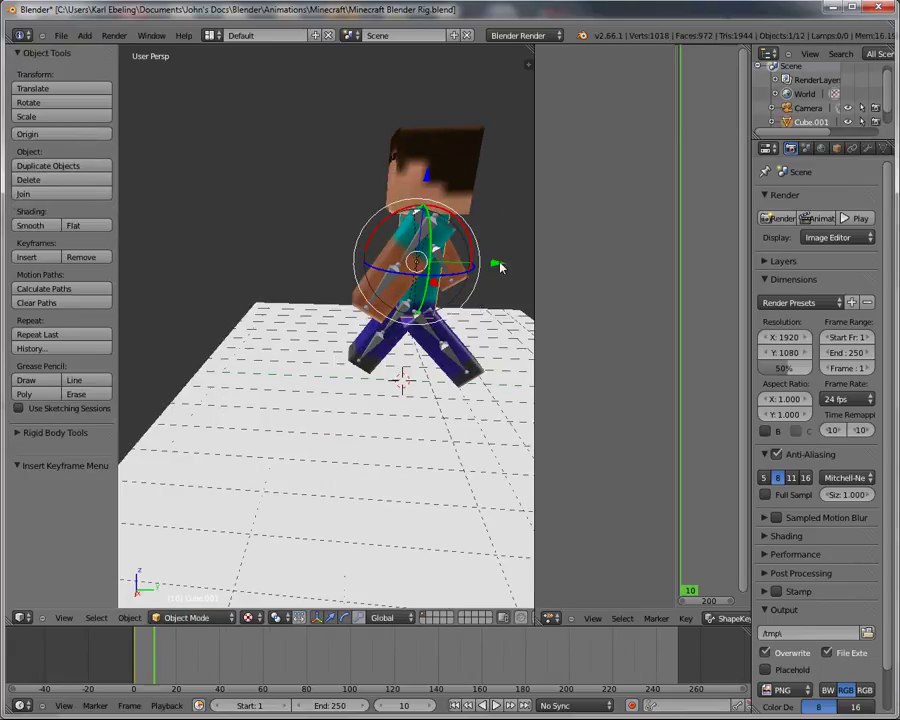
{"action": "left_click_drag", "start_coordinate": [500, 265], "coordinate": [456, 263]}
{"action": "middle_click_drag", "start_coordinate": [332, 441], "coordinate": [445, 459]}
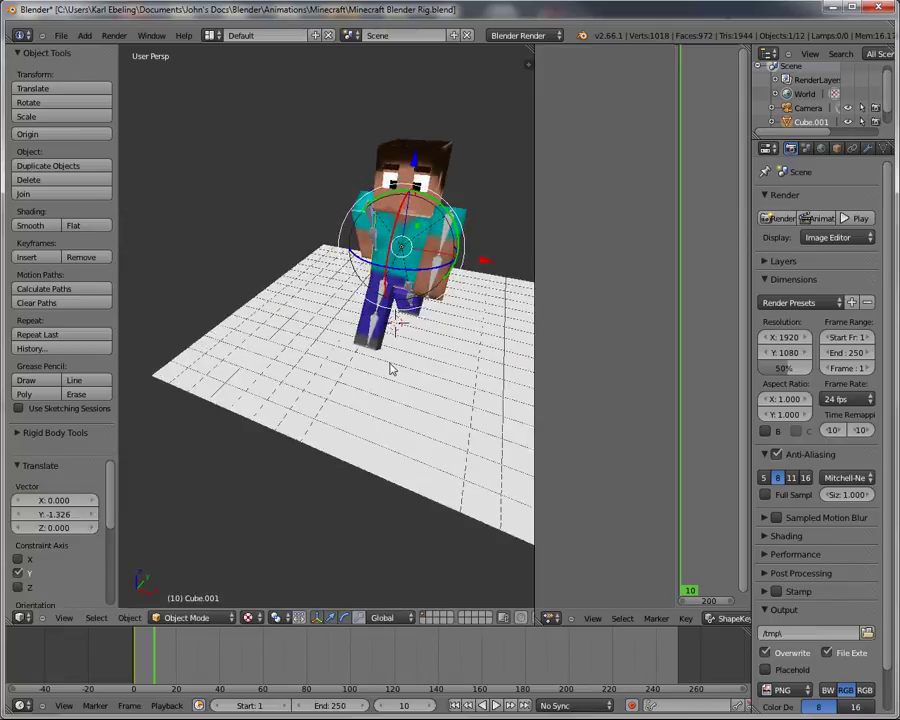
{"action": "key", "text": "i"}
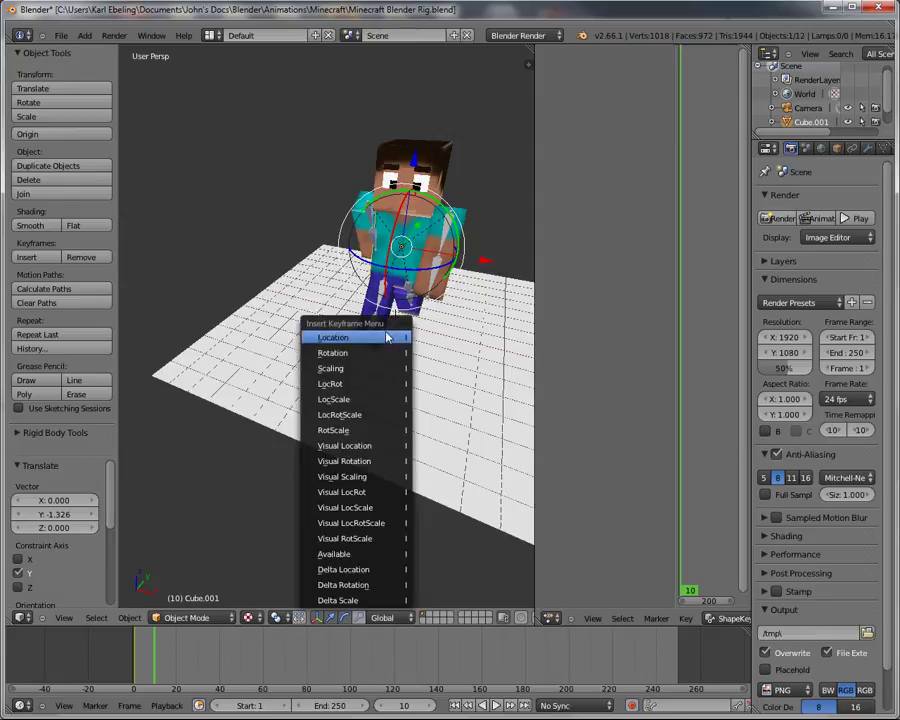
{"action": "left_click", "coordinate": [387, 338]}
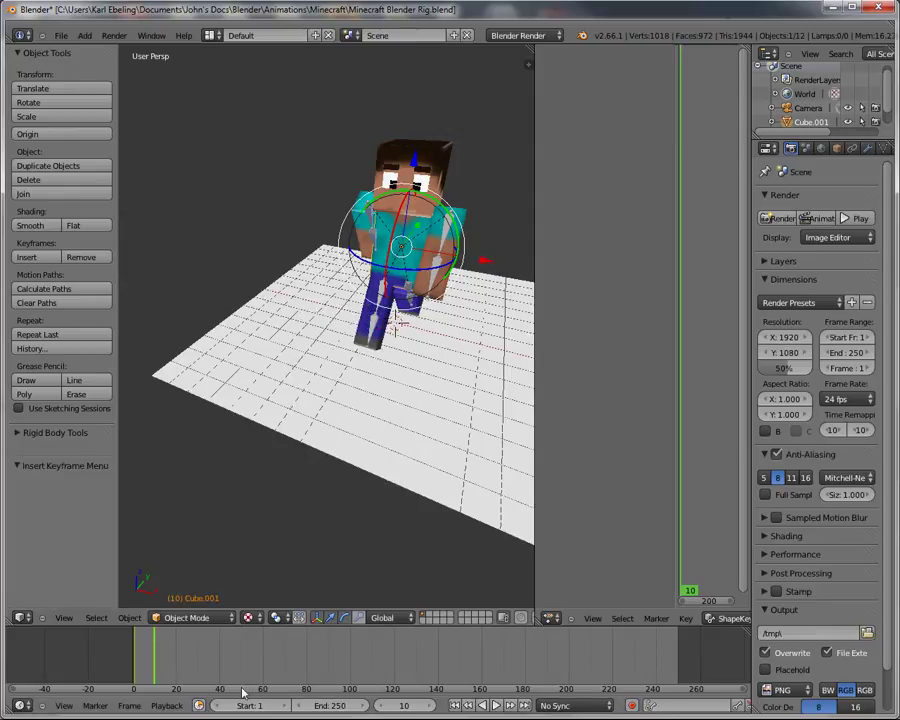
{"action": "left_click", "coordinate": [469, 704]}
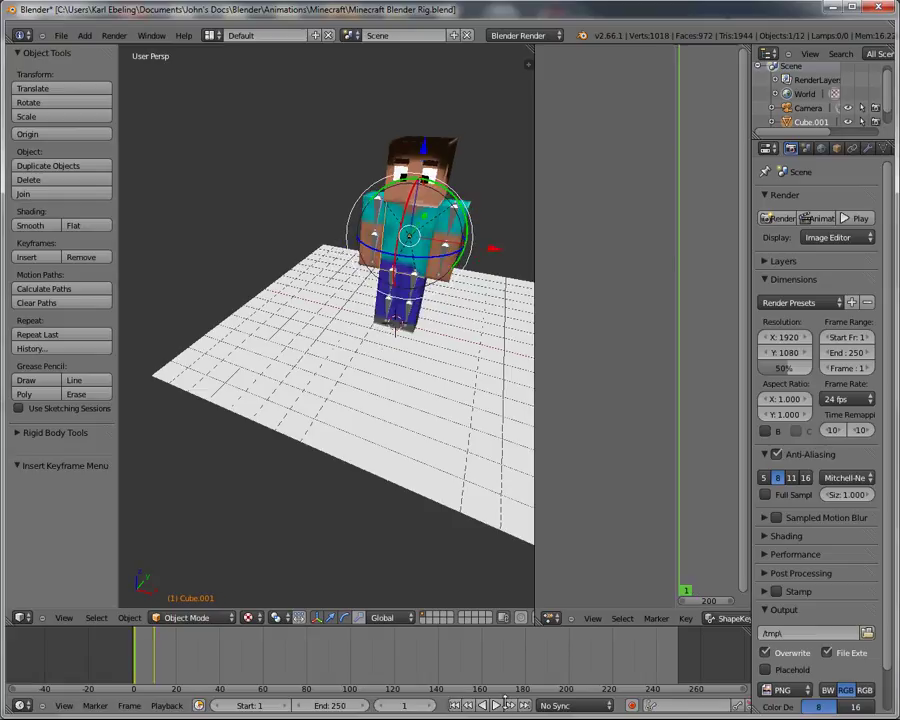
Step: Preview the animation, then go to frame 20 and enter Pose Mode
{"action": "left_click", "coordinate": [497, 705]}
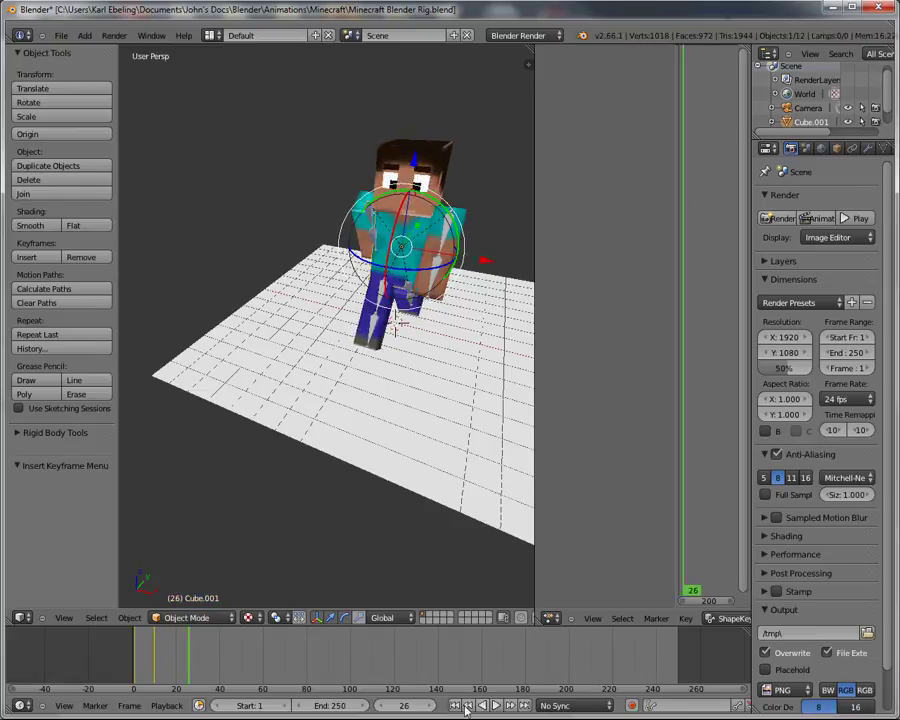
{"action": "key", "text": "Escape"}
{"action": "left_click", "coordinate": [174, 671]}
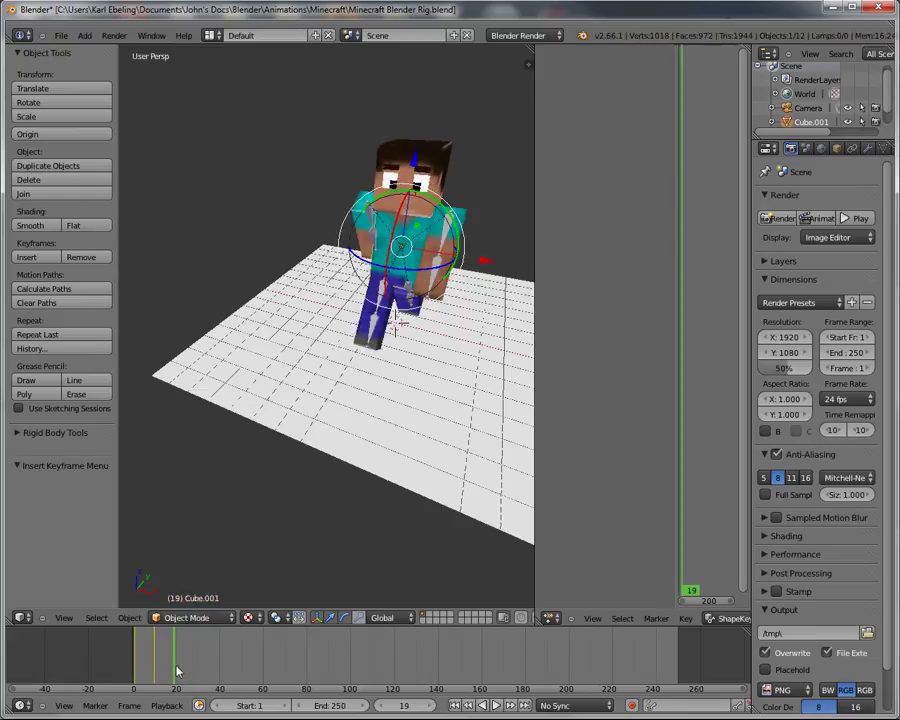
{"action": "middle_click_drag", "start_coordinate": [333, 428], "coordinate": [418, 257]}
{"action": "key", "text": "ctrl+Tab"}
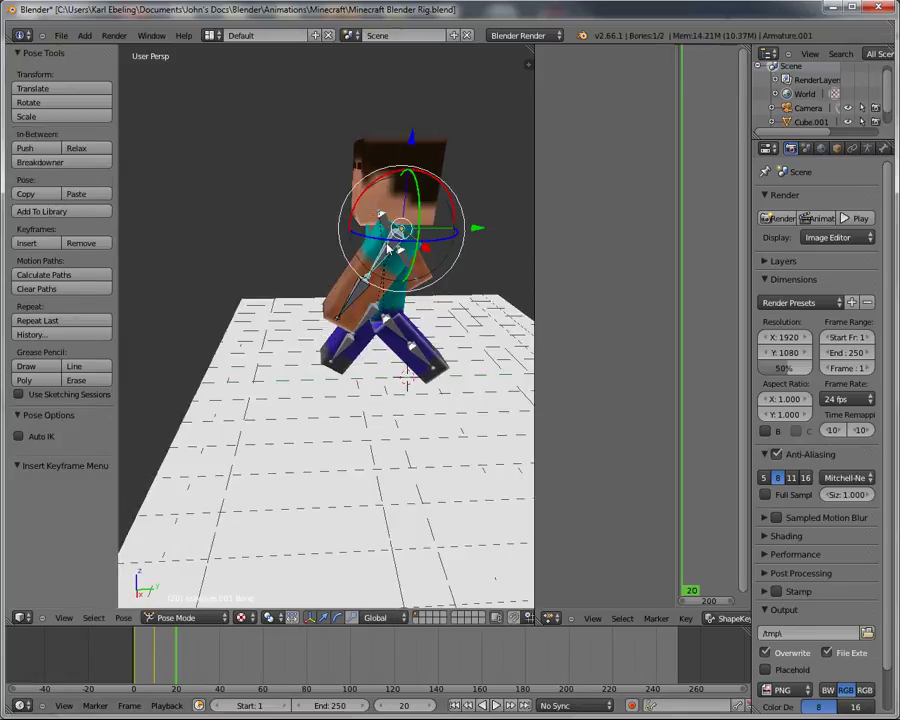
Step: Clear the first bone's and the arm bone's rotation and keyframe their rotation
{"action": "left_click_drag", "start_coordinate": [362, 204], "coordinate": [369, 213]}
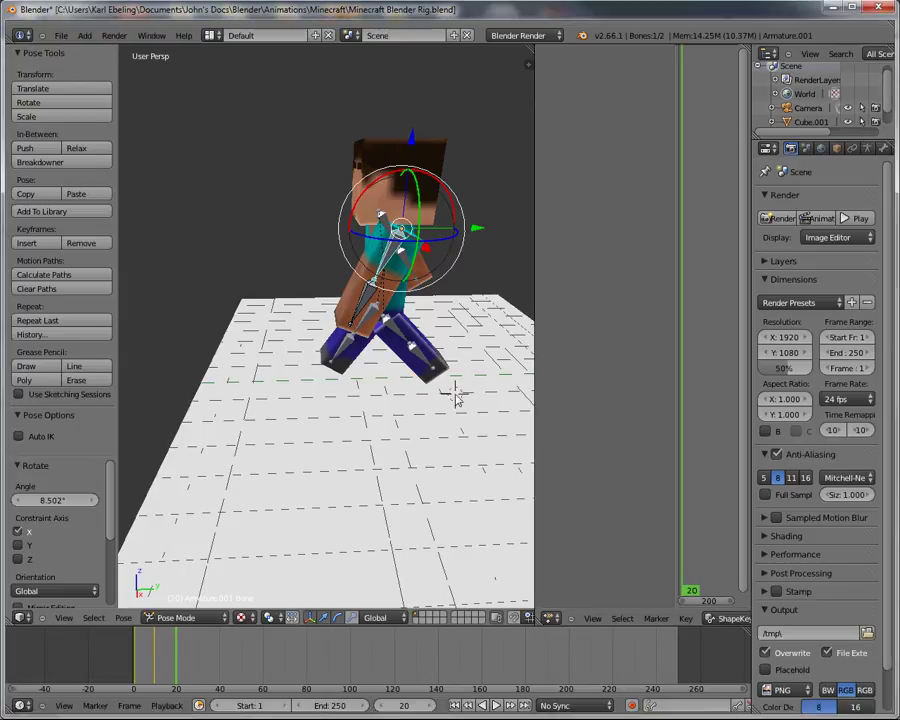
{"action": "key", "text": "alt+r"}
{"action": "middle_click_drag", "start_coordinate": [458, 392], "coordinate": [513, 394]}
{"action": "key", "text": "i"}
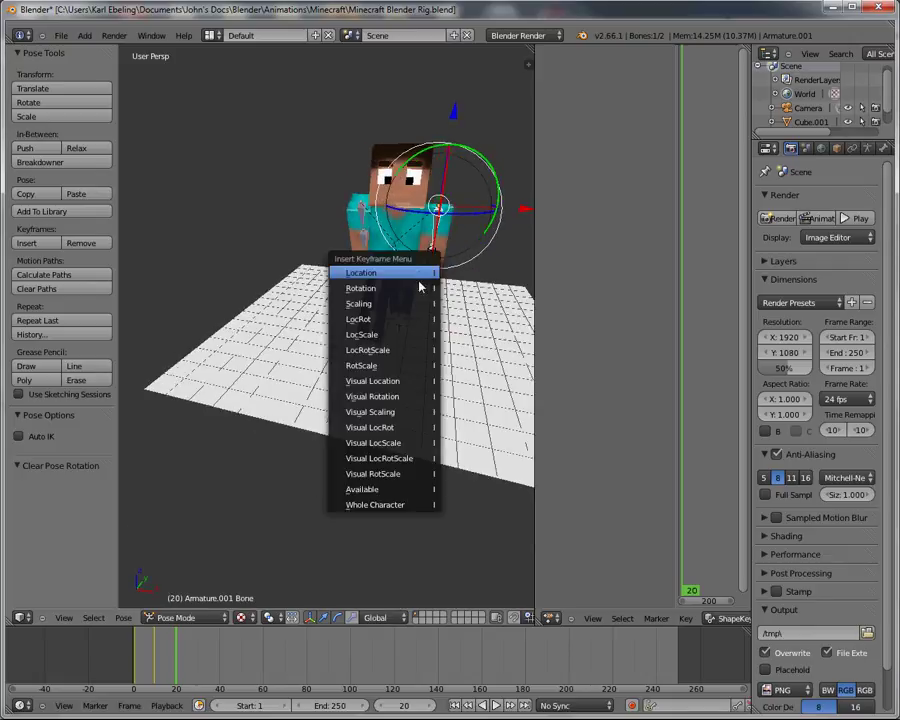
{"action": "left_click", "coordinate": [420, 287]}
{"action": "right_click", "coordinate": [365, 218]}
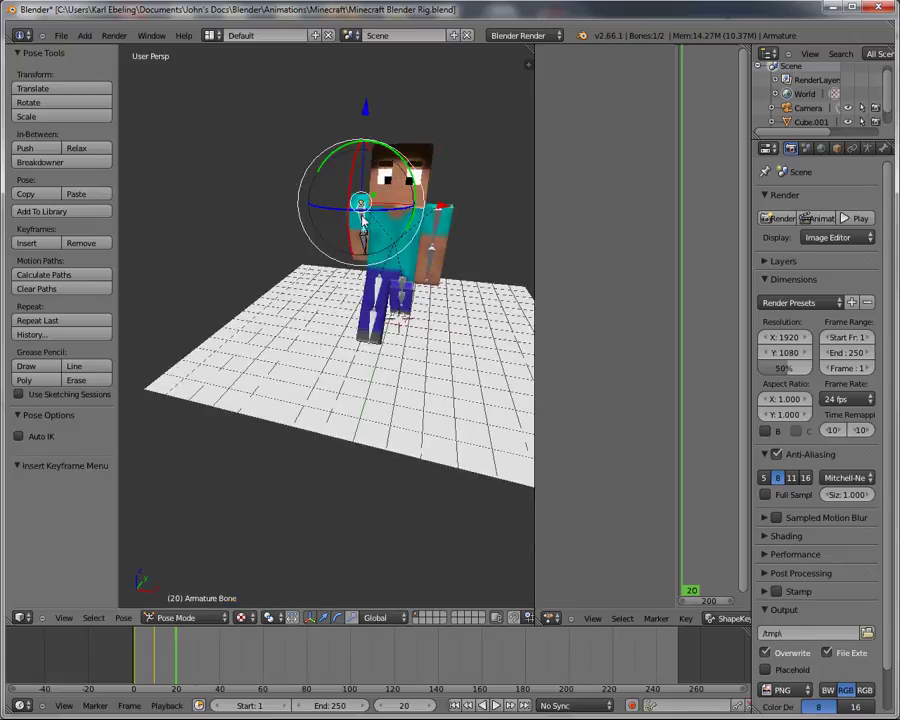
{"action": "key", "text": "alt+r"}
{"action": "key", "text": "i"}
{"action": "left_click", "coordinate": [362, 218]}
Step: Clear and keyframe the rotation of leg bones Armature.003 and Armature.002
{"action": "right_click", "coordinate": [379, 284]}
{"action": "key", "text": "alt+r"}
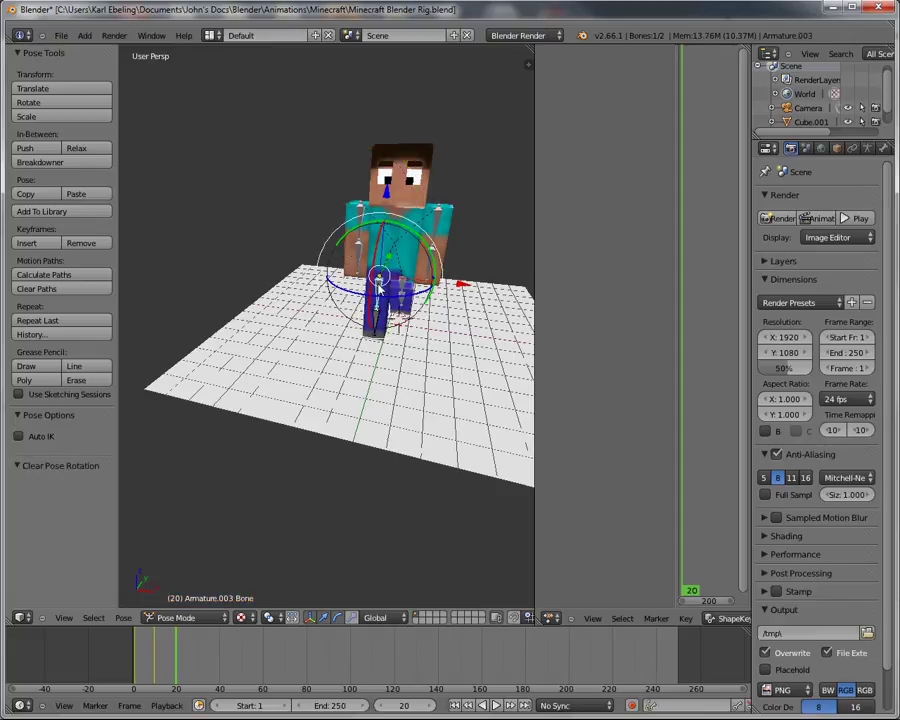
{"action": "key", "text": "i"}
{"action": "left_click", "coordinate": [381, 285]}
{"action": "right_click", "coordinate": [404, 285]}
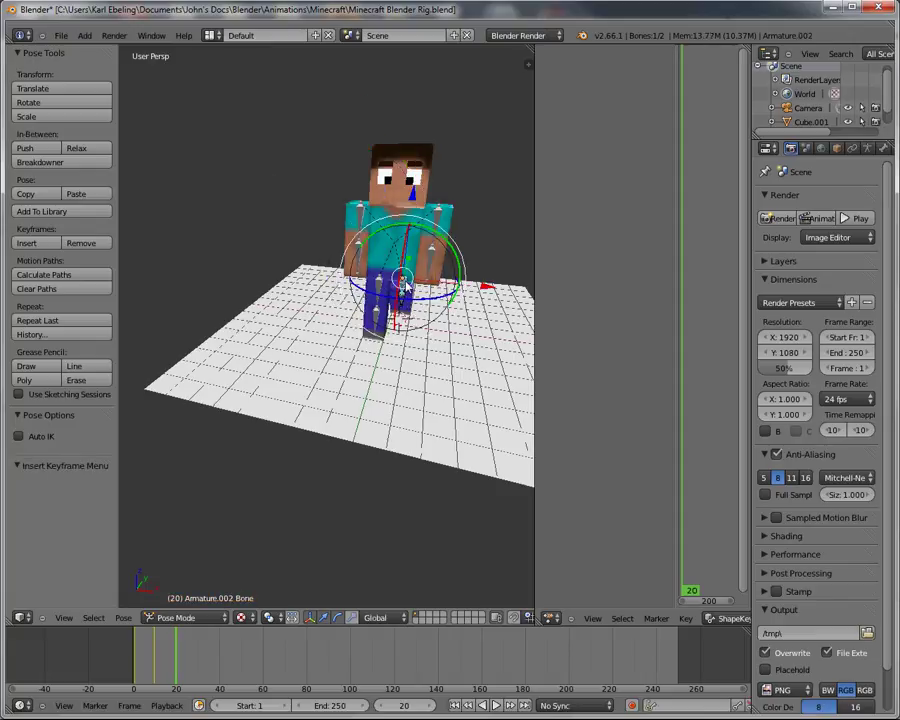
{"action": "key", "text": "alt+r"}
{"action": "key", "text": "i"}
{"action": "left_click", "coordinate": [408, 280]}
Step: In Object Mode, move Cube.001 to -1.580 along Y and keyframe its location
{"action": "middle_click_drag", "start_coordinate": [459, 338], "coordinate": [428, 253]}
{"action": "key", "text": "ctrl+Tab"}
{"action": "right_click", "coordinate": [406, 265]}
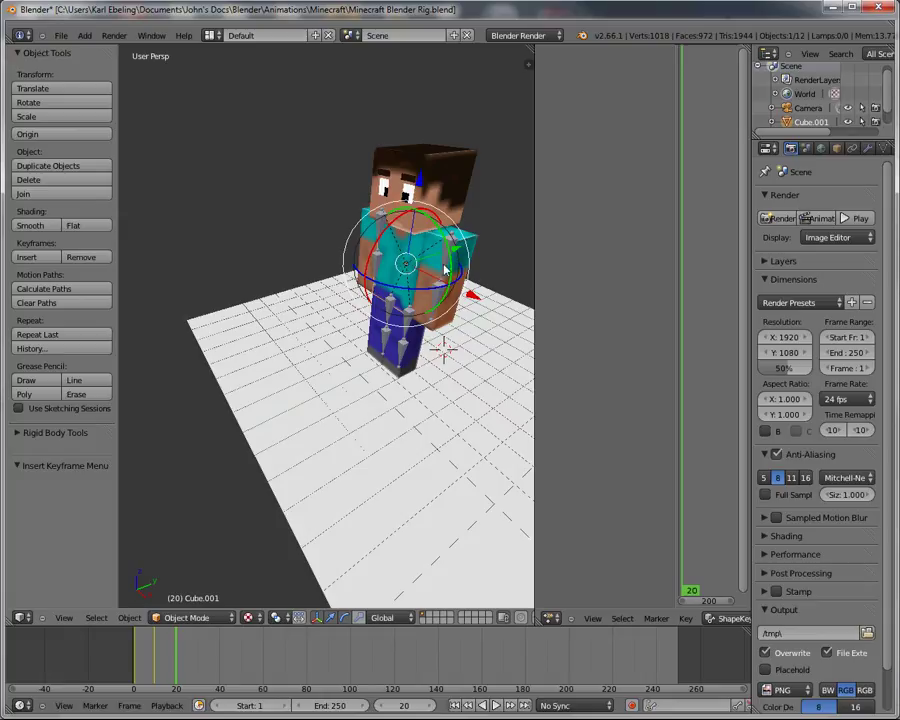
{"action": "middle_click_drag", "start_coordinate": [447, 367], "coordinate": [460, 283]}
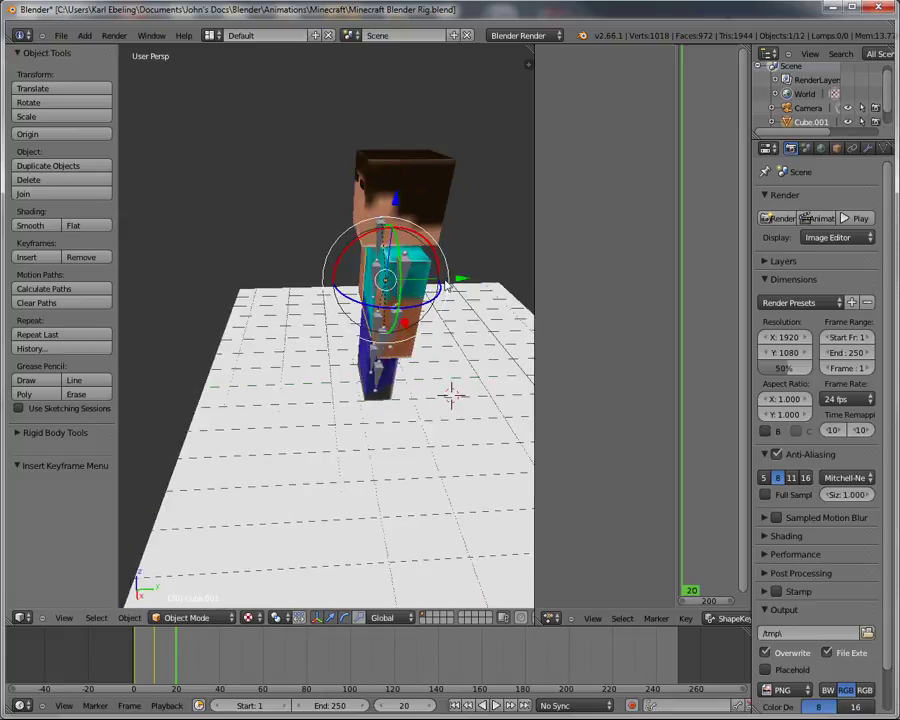
{"action": "left_click_drag", "start_coordinate": [458, 283], "coordinate": [412, 283]}
{"action": "middle_click_drag", "start_coordinate": [279, 496], "coordinate": [354, 412]}
{"action": "key", "text": "i"}
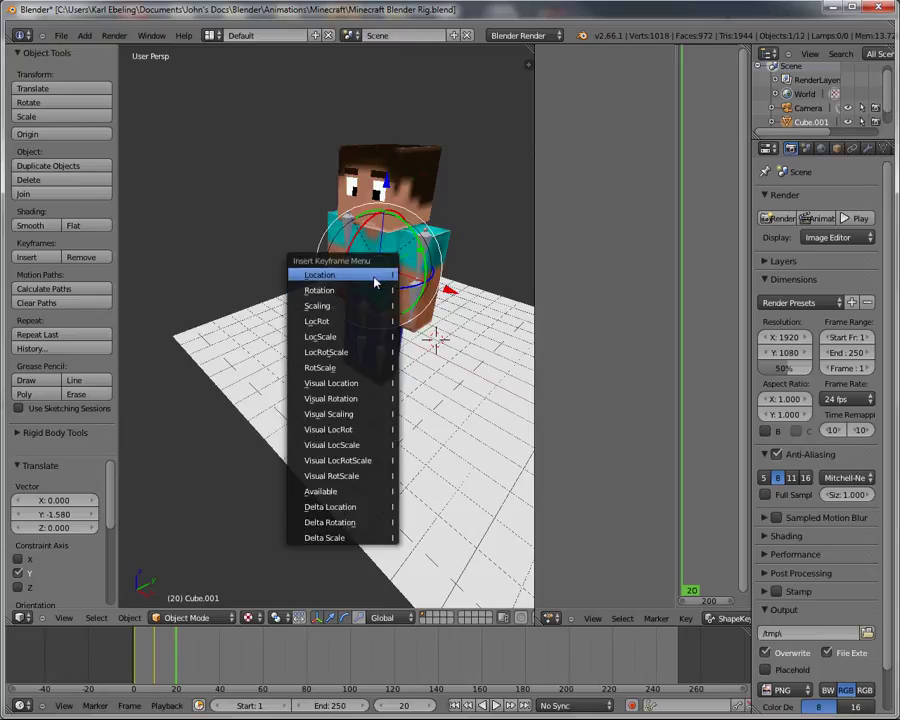
{"action": "left_click", "coordinate": [330, 273]}
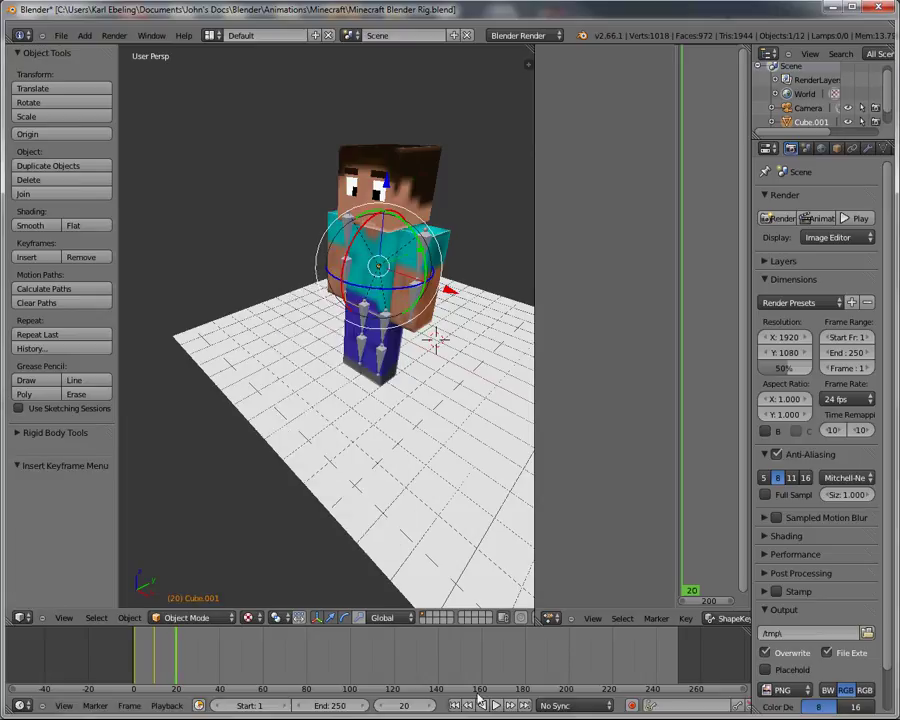
Step: Play the walk from frame 1, then set the timeline end frame from 250 to 24
{"action": "left_click", "coordinate": [474, 706]}
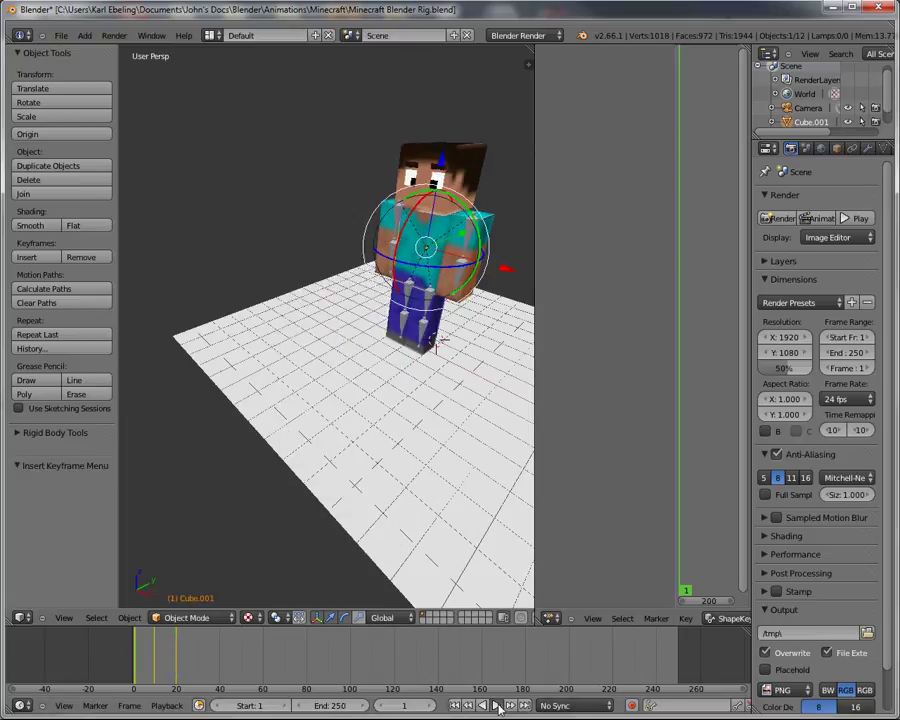
{"action": "left_click", "coordinate": [497, 706]}
{"action": "left_click", "coordinate": [496, 706]}
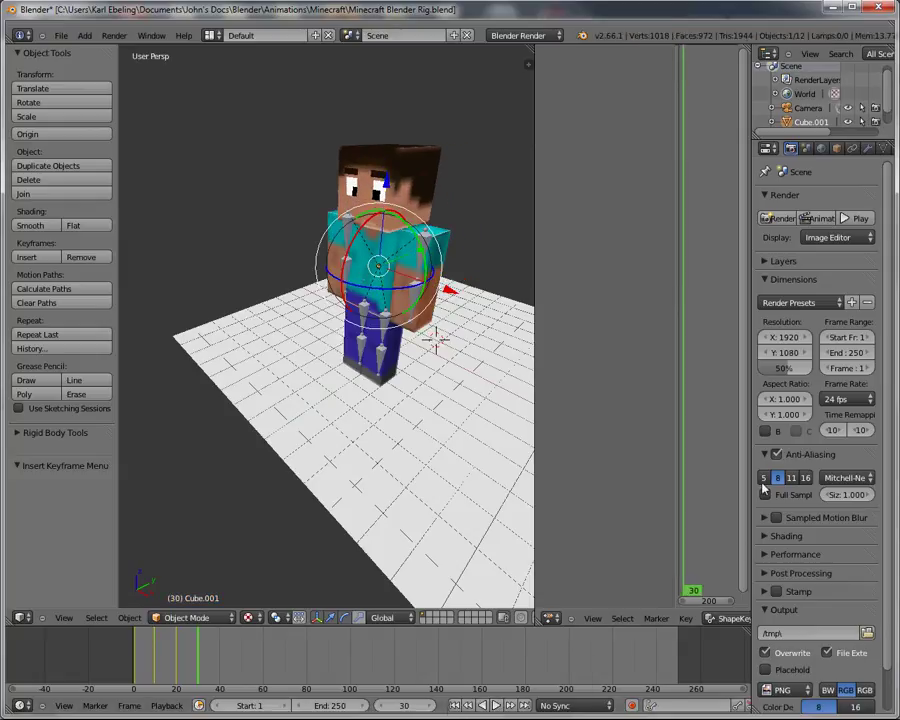
{"action": "left_click", "coordinate": [331, 706]}
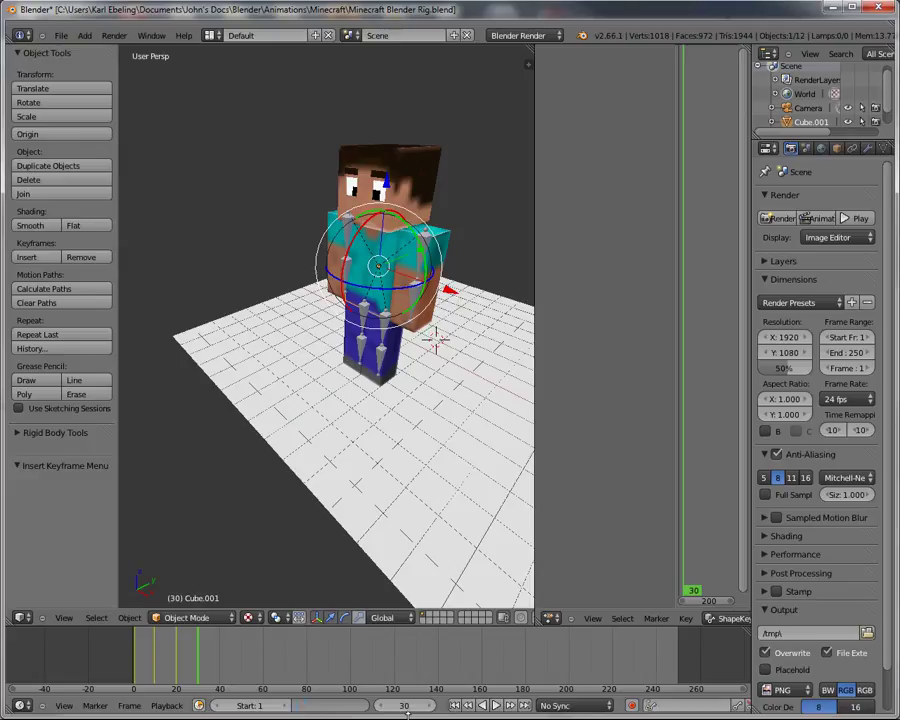
{"action": "key", "text": "Return"}
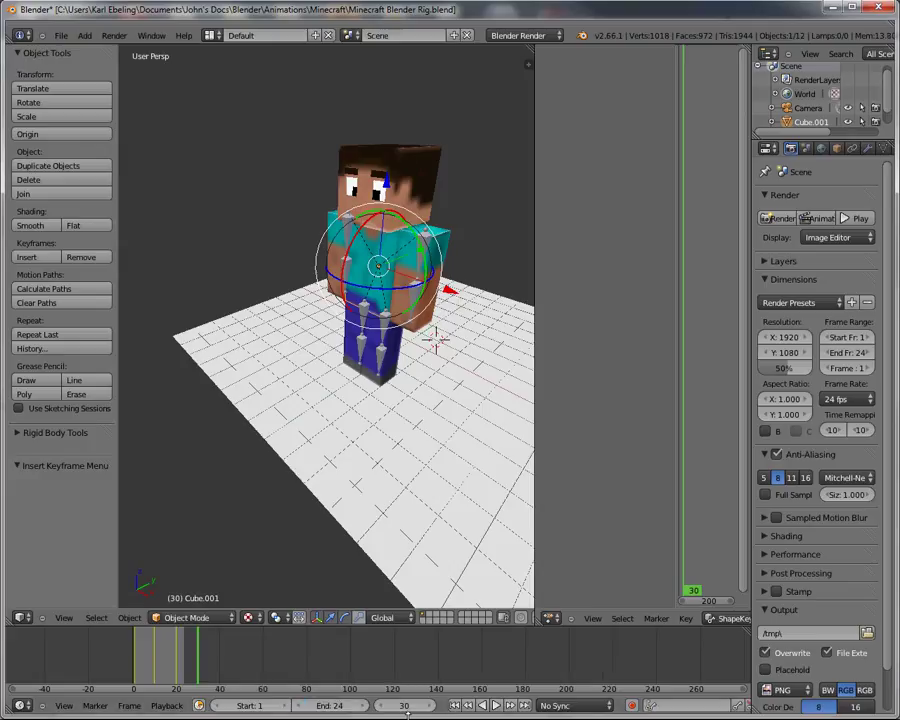
Step: Switch the render output file format from PNG to AVI Raw
{"action": "left_click", "coordinate": [787, 690]}
{"action": "left_click", "coordinate": [787, 676]}
{"action": "left_click", "coordinate": [787, 690]}
{"action": "left_click", "coordinate": [743, 592]}
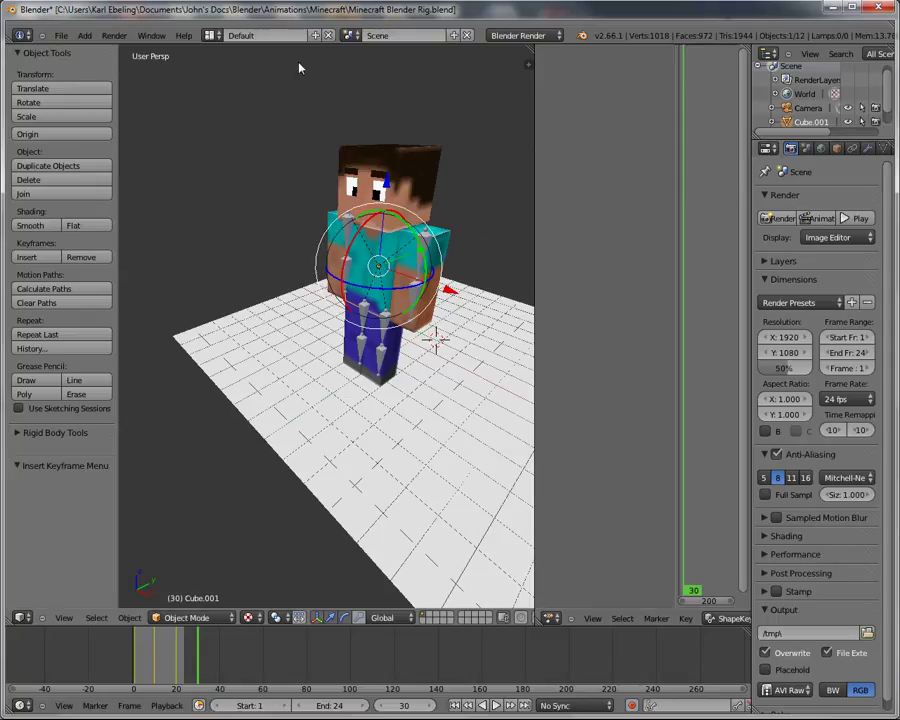
{"action": "left_click", "coordinate": [61, 35]}
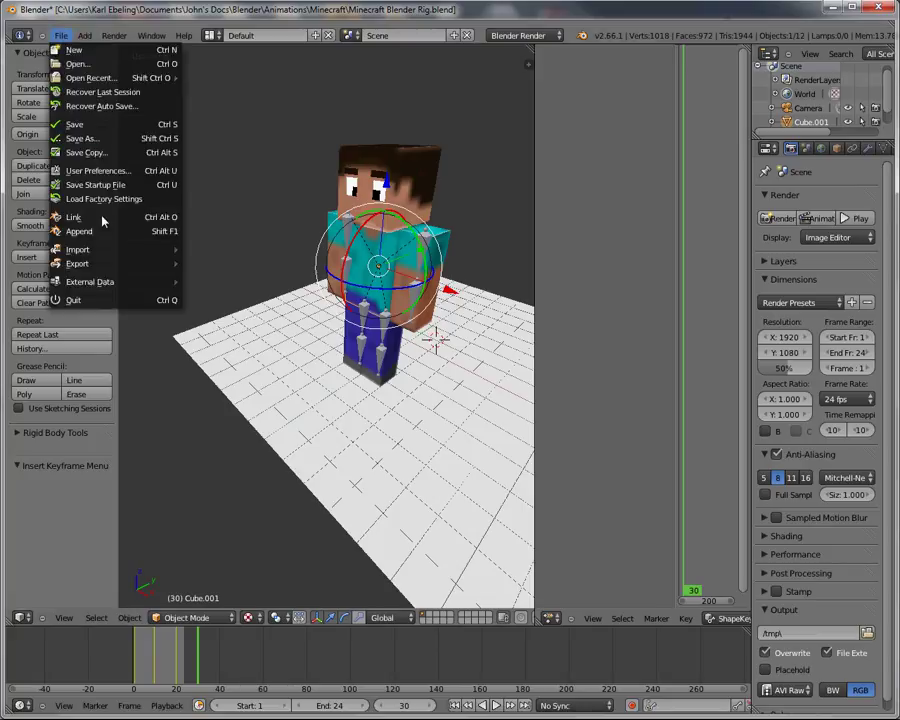